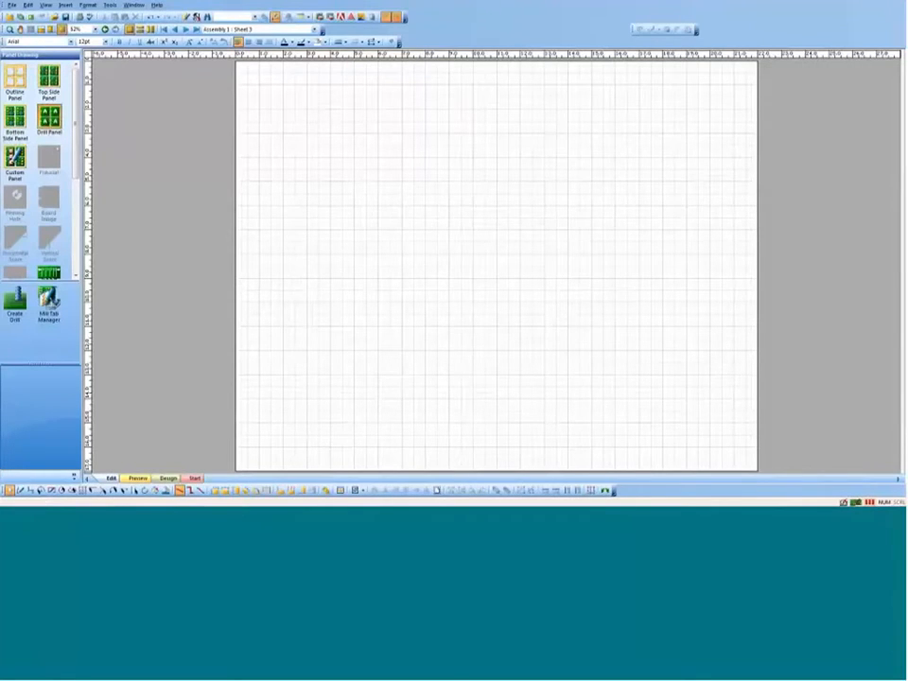
Place a drill panel on the sheet at X 5.000 in, Y 4.250 in and lock its position
left_click(48, 116)
left_click(370, 172)
left_click_drag(370, 171, 361, 158)
right_click(355, 224)
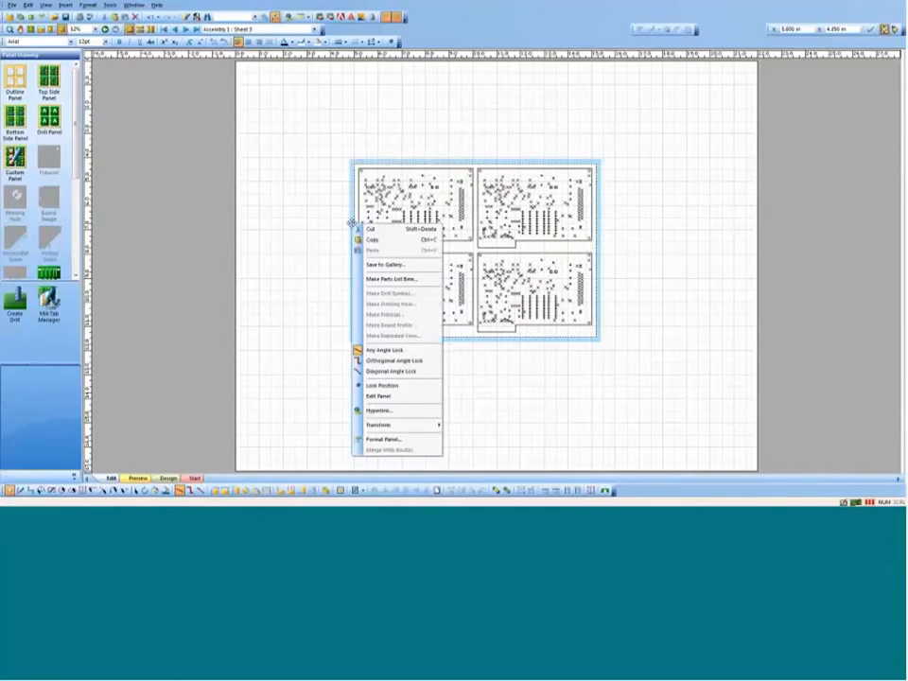
left_click(381, 395)
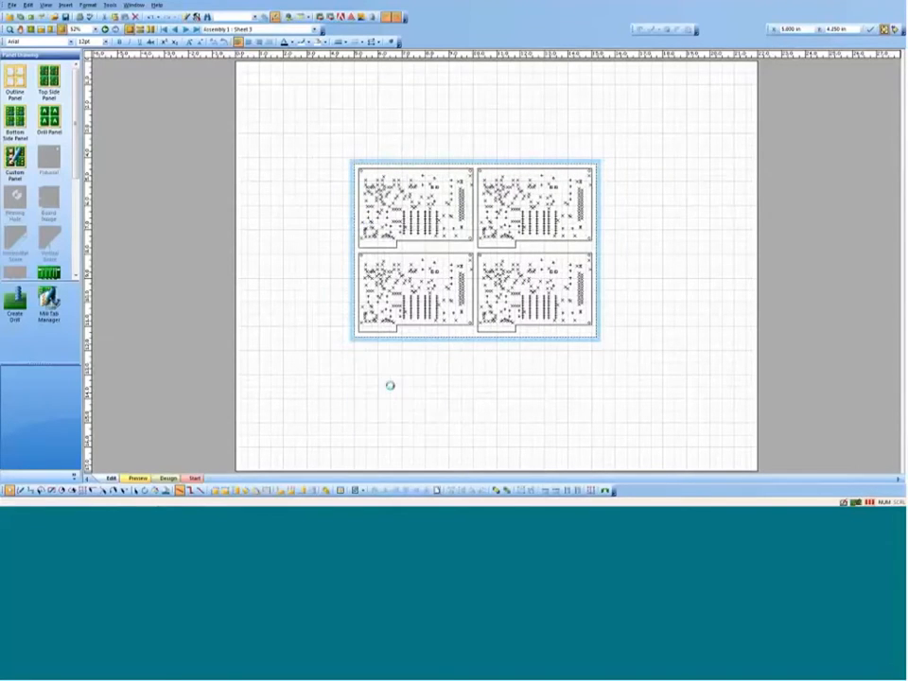
Format the panel with border spacing of 0.5 in at left and right and 0 in at top and bottom
right_click(355, 301)
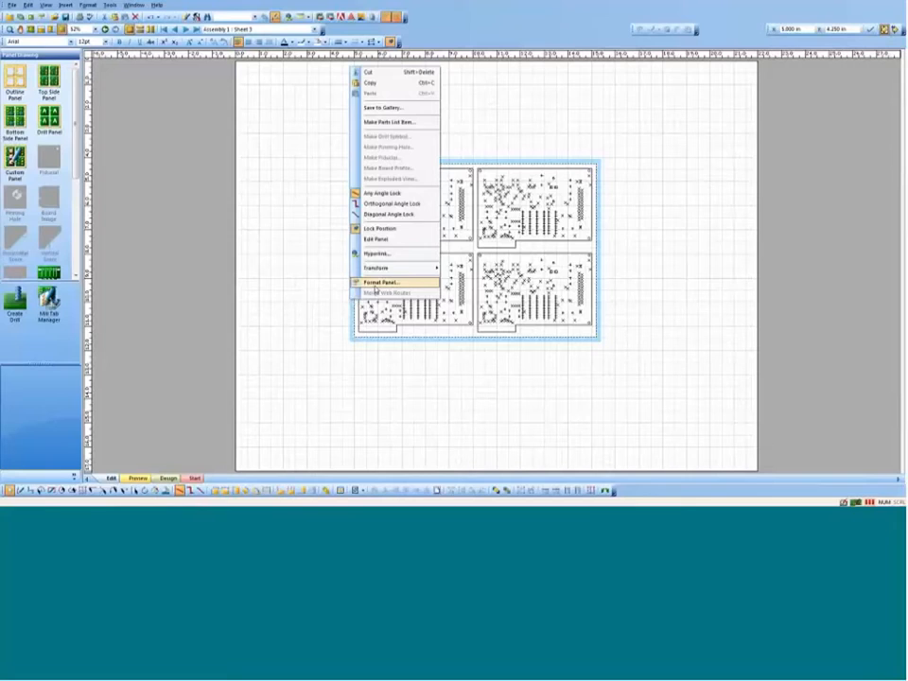
left_click(378, 283)
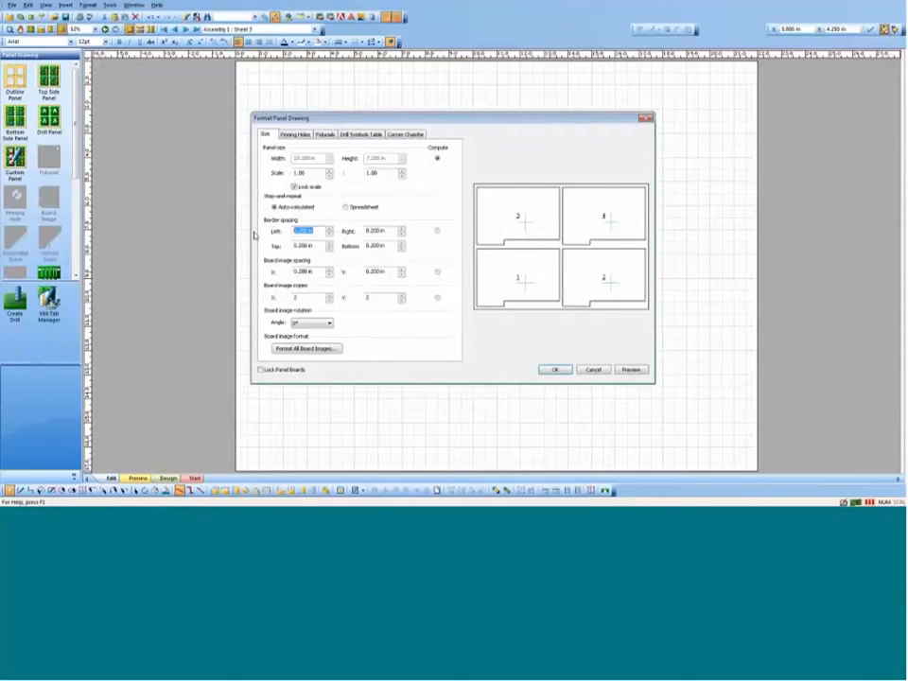
type(".5")
key("Tab")
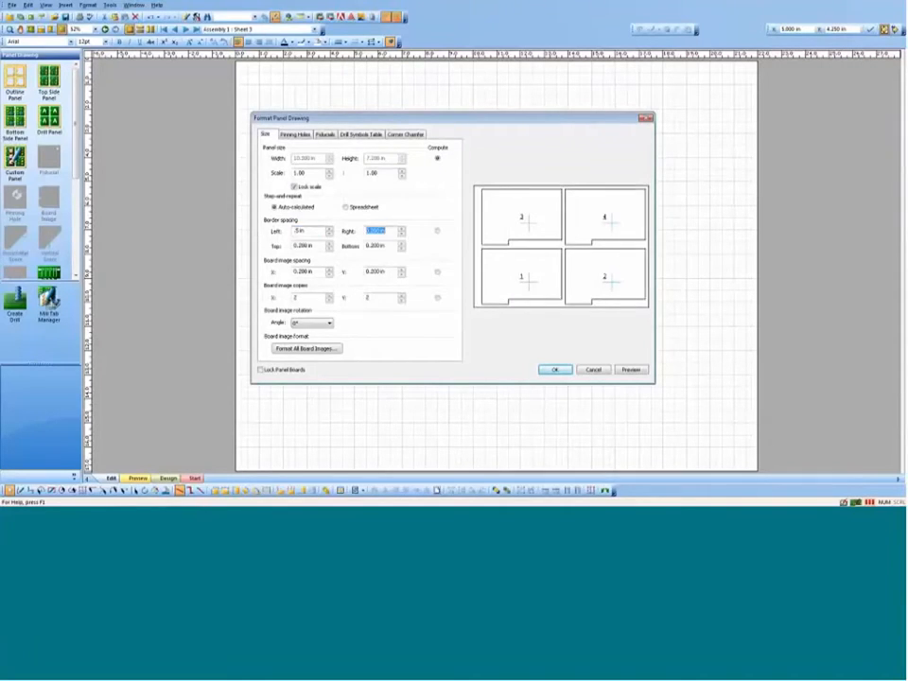
type(".5")
key("Tab")
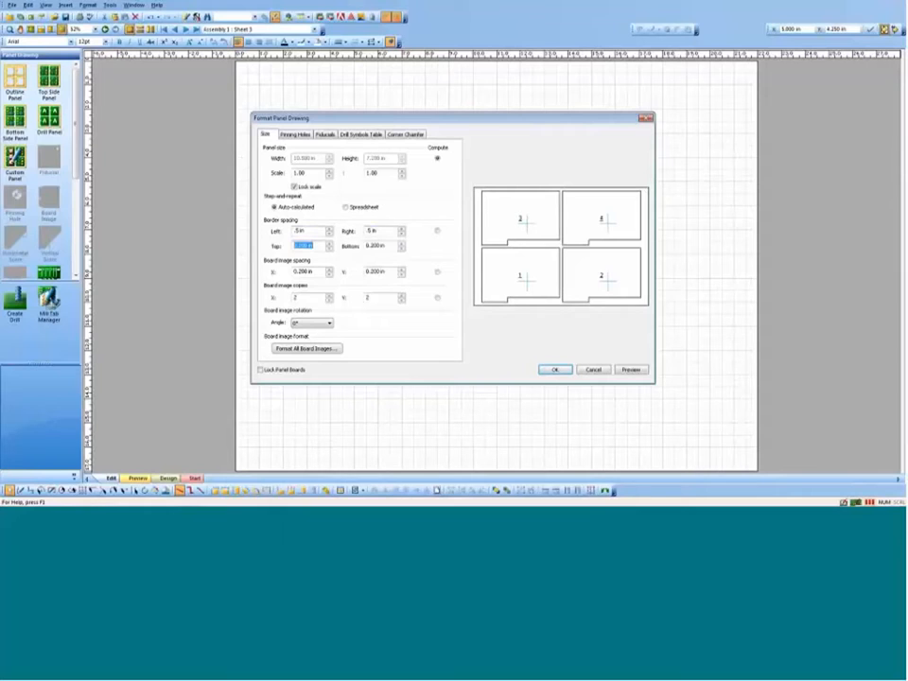
type("0")
key("Tab")
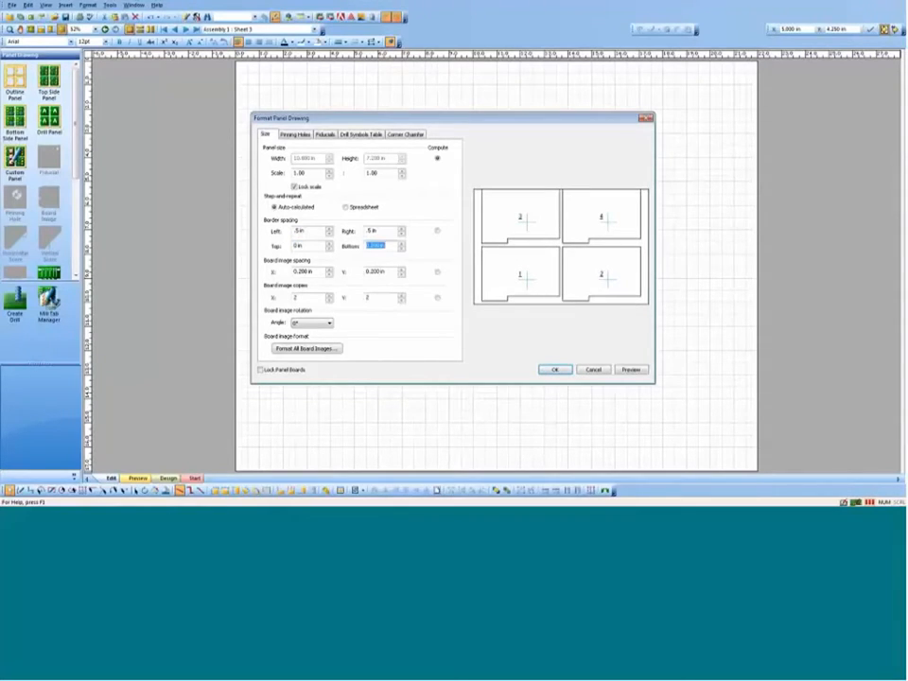
type("0")
key("Tab")
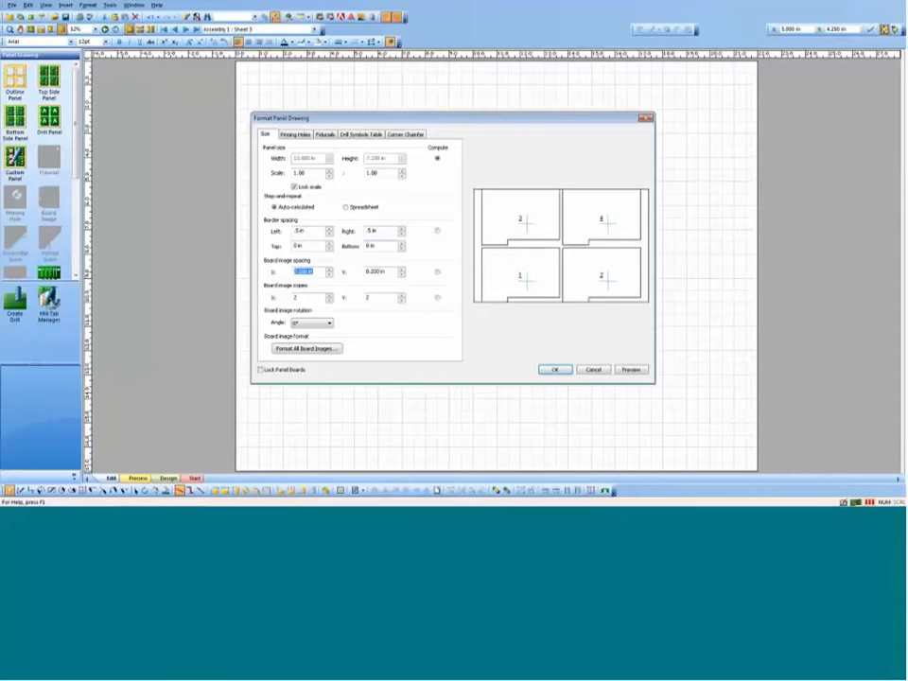
Set the board image spacing to 0.1 in for both X and Y
type(".1")
key("Tab")
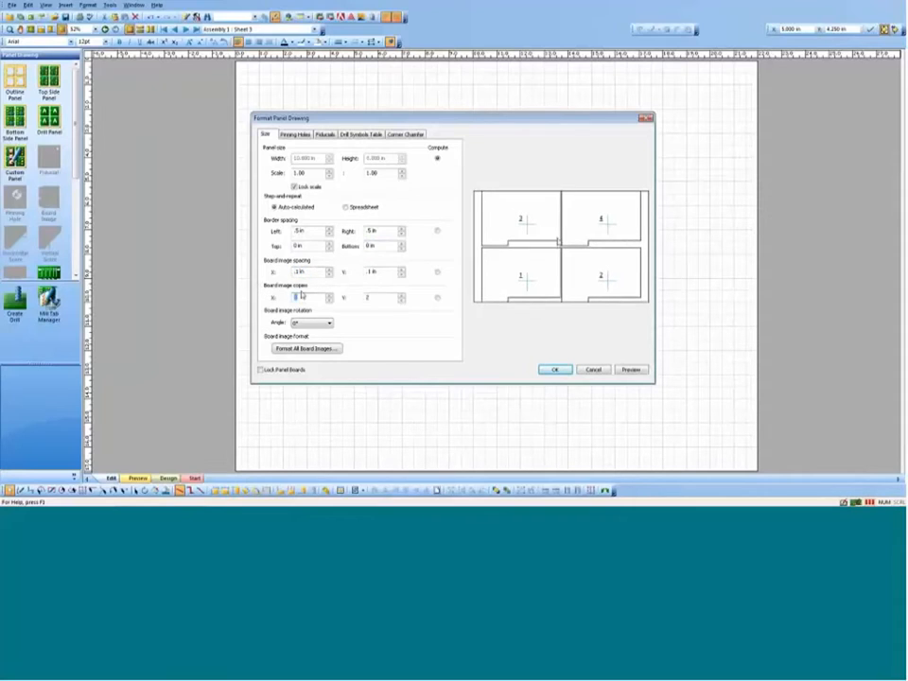
type(".1")
key("Tab")
In spreadsheet step-and-repeat with auto-calculated settings kept, flip board images 3 and 4 vertically and lock the panel boards
left_click(345, 207)
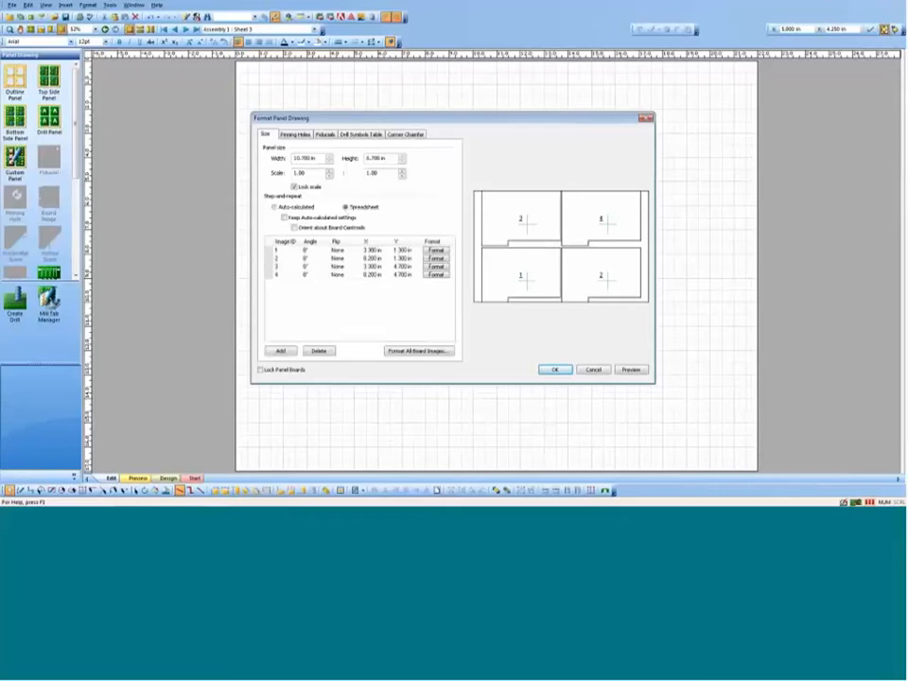
left_click(284, 218)
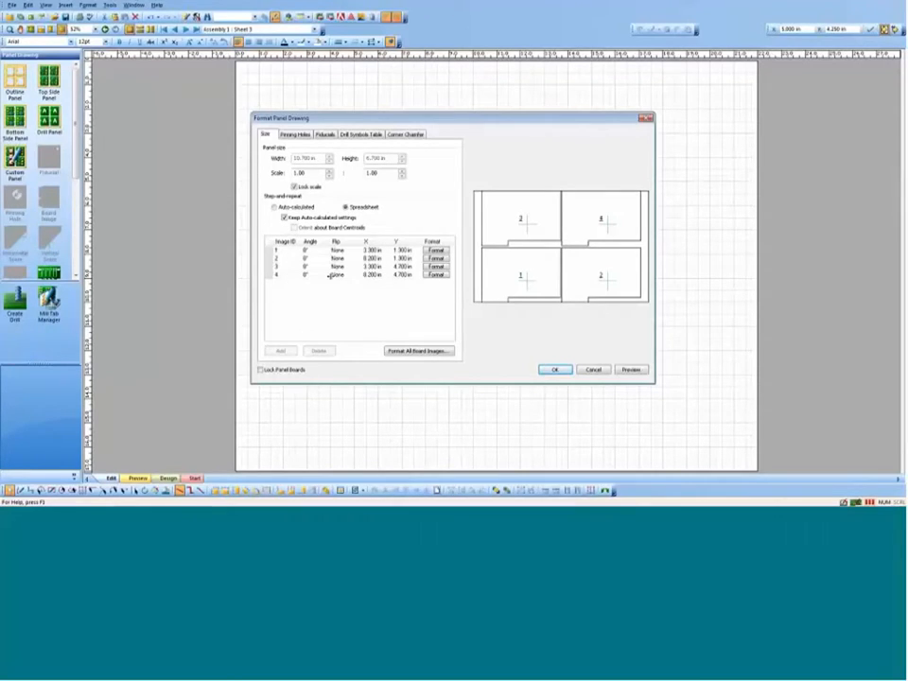
left_click(359, 266)
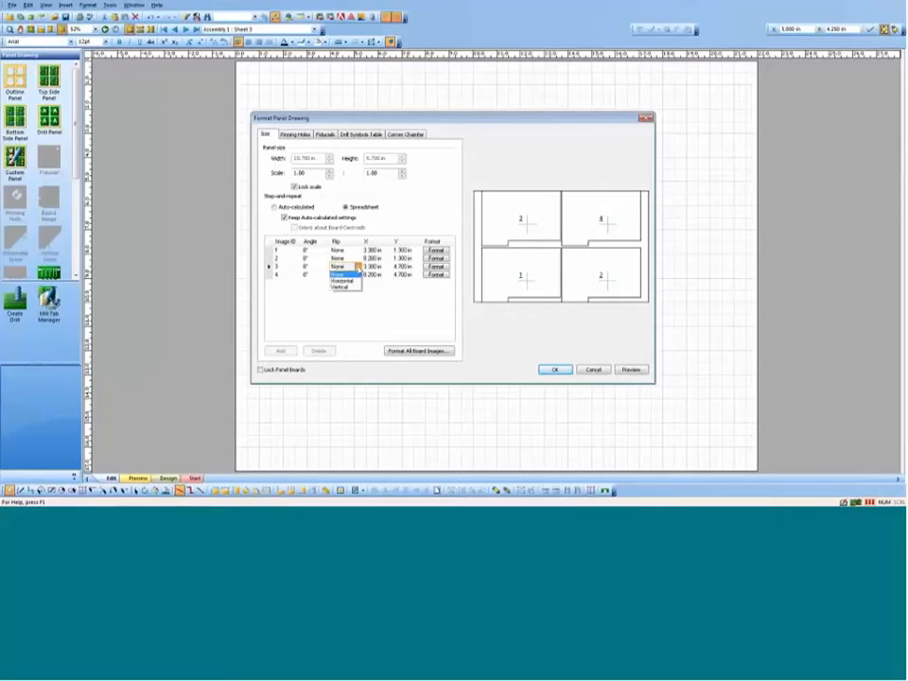
left_click(342, 287)
left_click(358, 274)
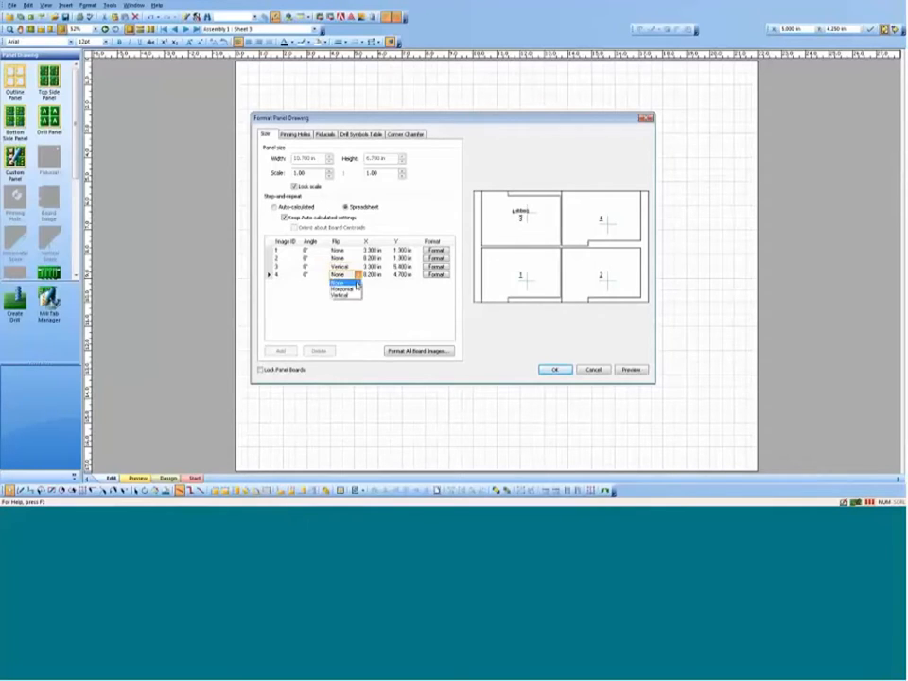
left_click(360, 302)
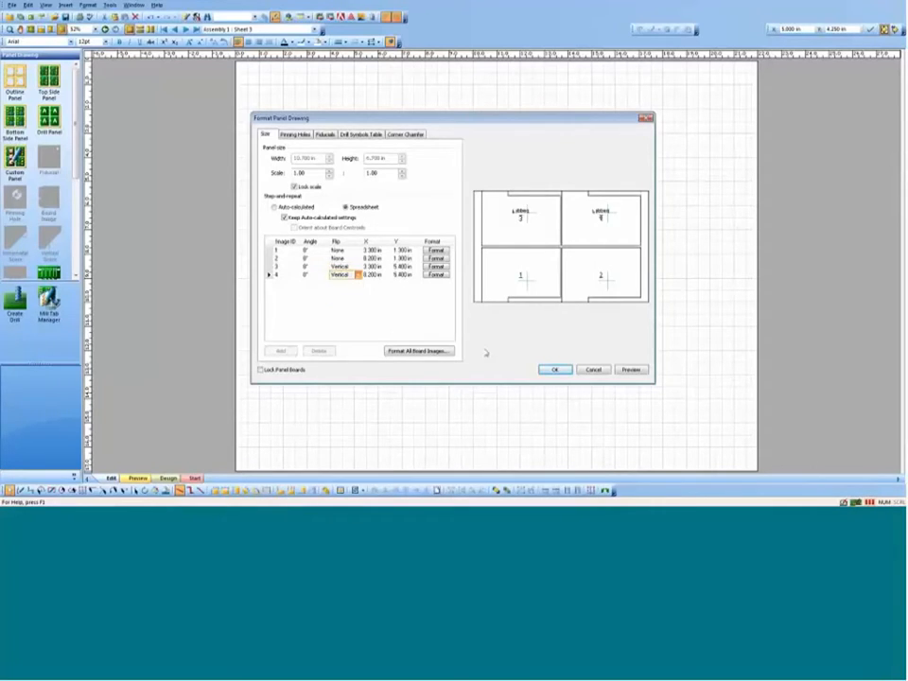
left_click(261, 370)
Add a 0.125 in panel pinning hole positioned relatively, 0.25 in from the left and 0.25 in from the top
left_click(295, 133)
left_click(355, 260)
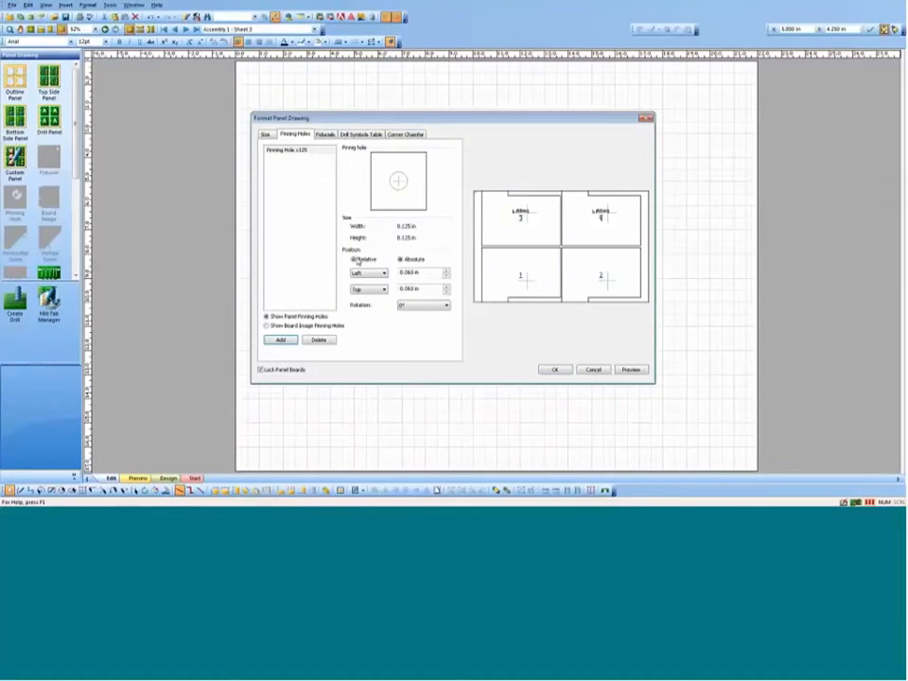
double_click(412, 272)
type(".25")
key("Tab")
type(".25")
key("Tab")
Add a 0.040 in panel fiducial positioned relatively, 0.25 in from the left and 0.25 in from the bottom
left_click(325, 134)
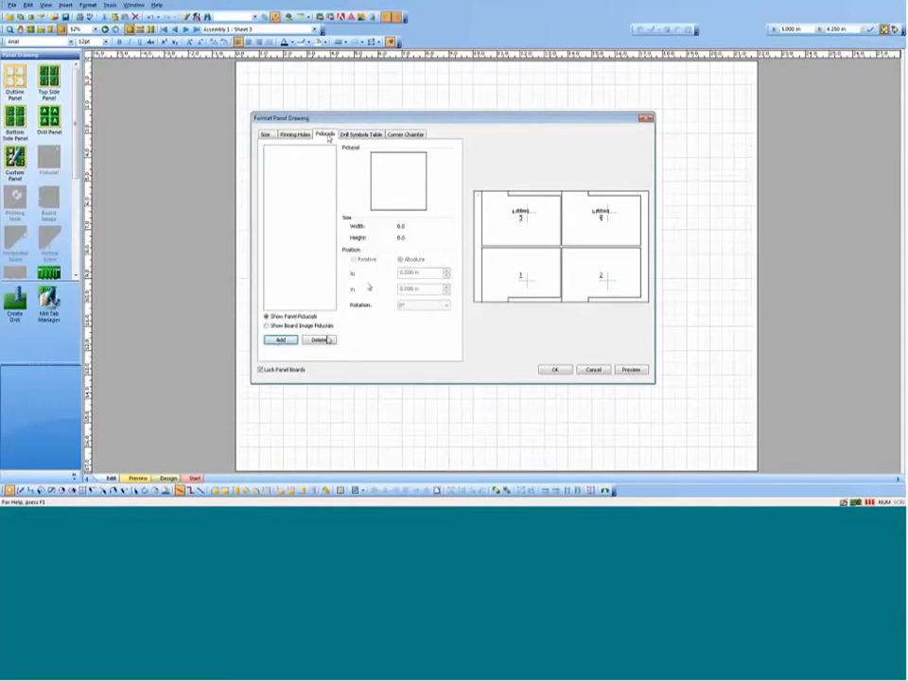
left_click(280, 340)
left_click(485, 335)
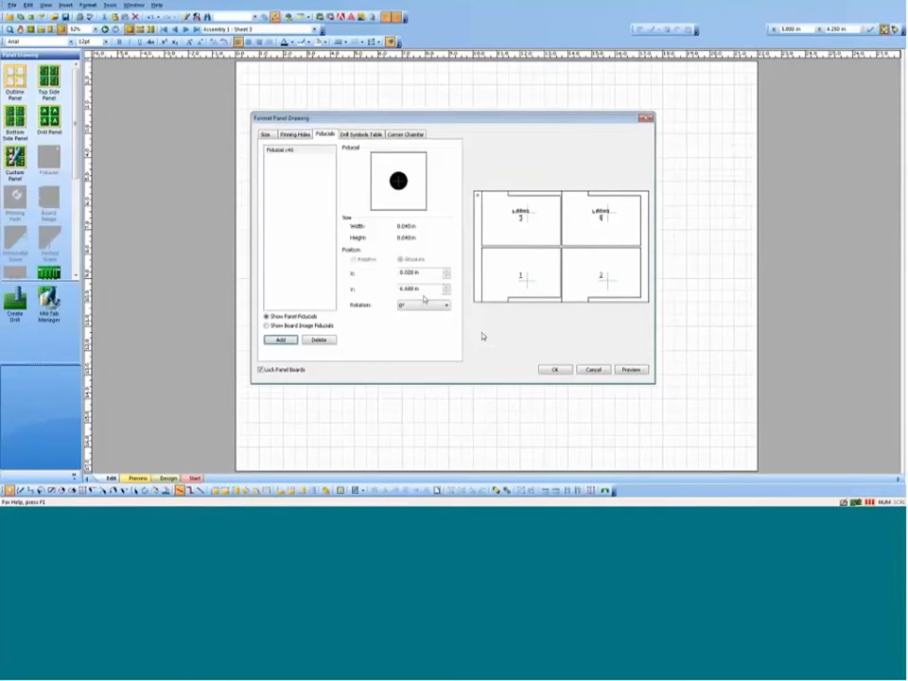
left_click(353, 259)
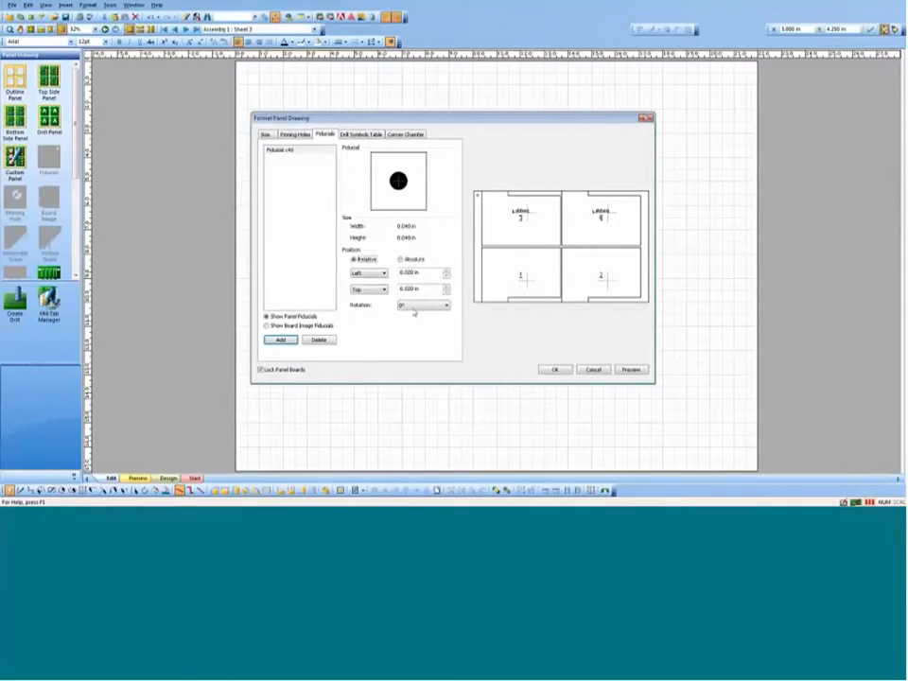
left_click(383, 289)
left_click(375, 306)
double_click(409, 272)
type(".25")
double_click(409, 289)
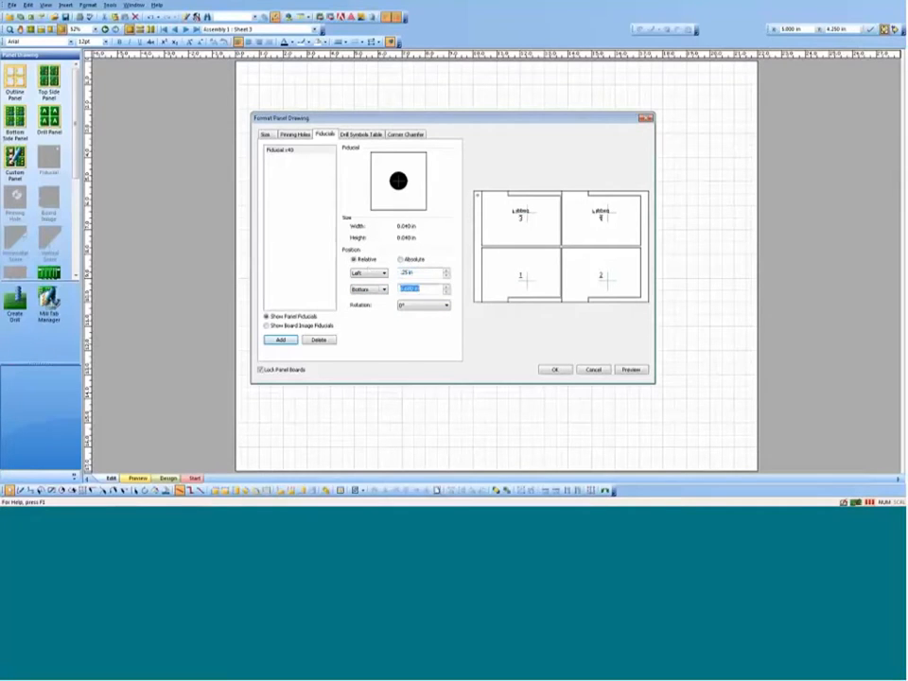
type(".25")
Chamfer all four panel corners with a corner size of 0.03 in and apply the panel formatting
left_click(407, 134)
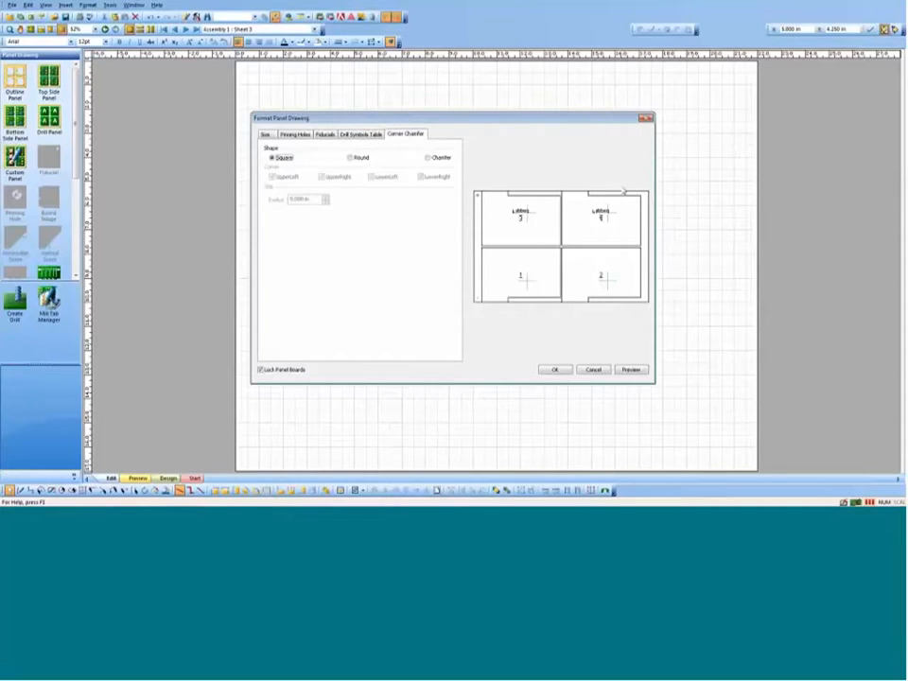
left_click(428, 159)
left_click_drag(318, 199, 232, 204)
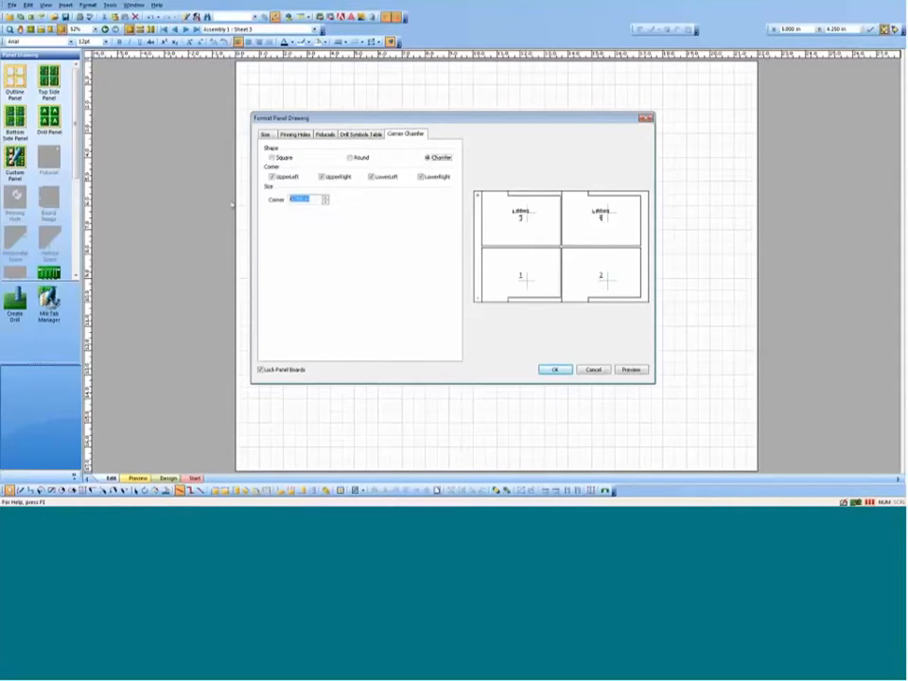
type(".03in")
type("45")
left_click(555, 370)
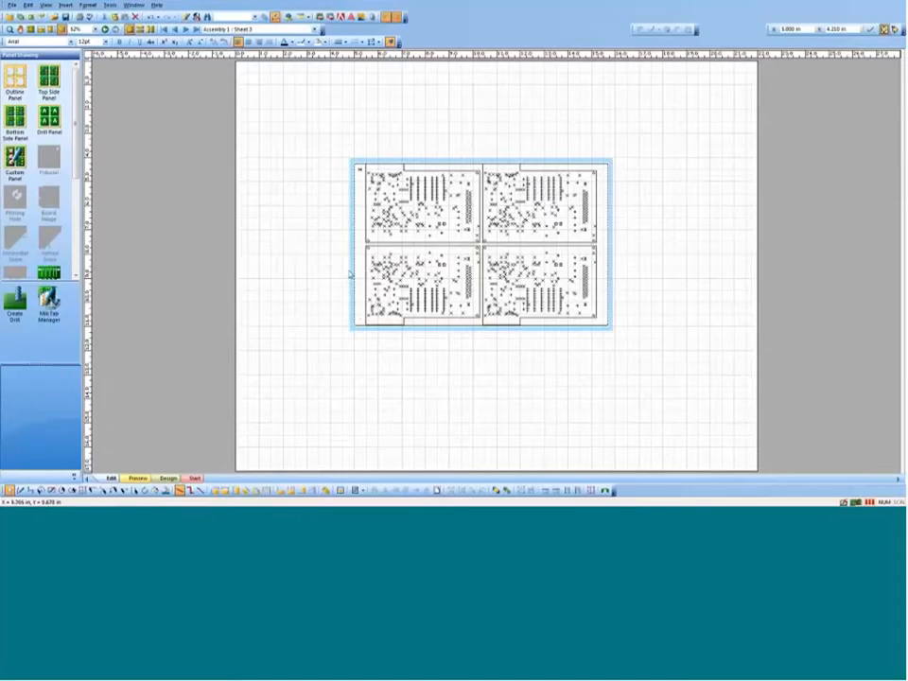
Open the panel for editing and add a mill route around the lower-left board image
right_click(350, 274)
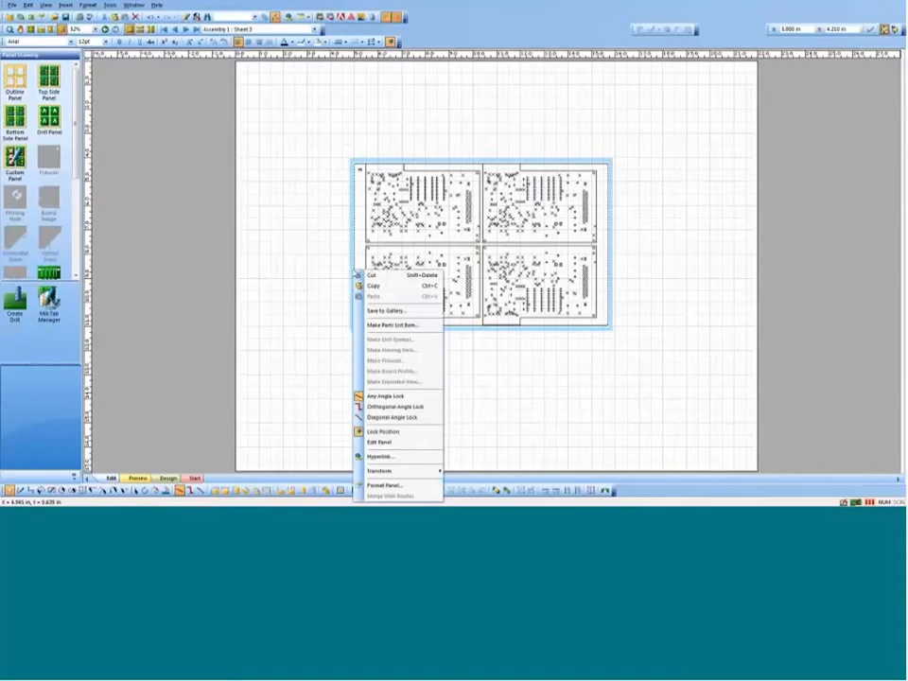
left_click(389, 430)
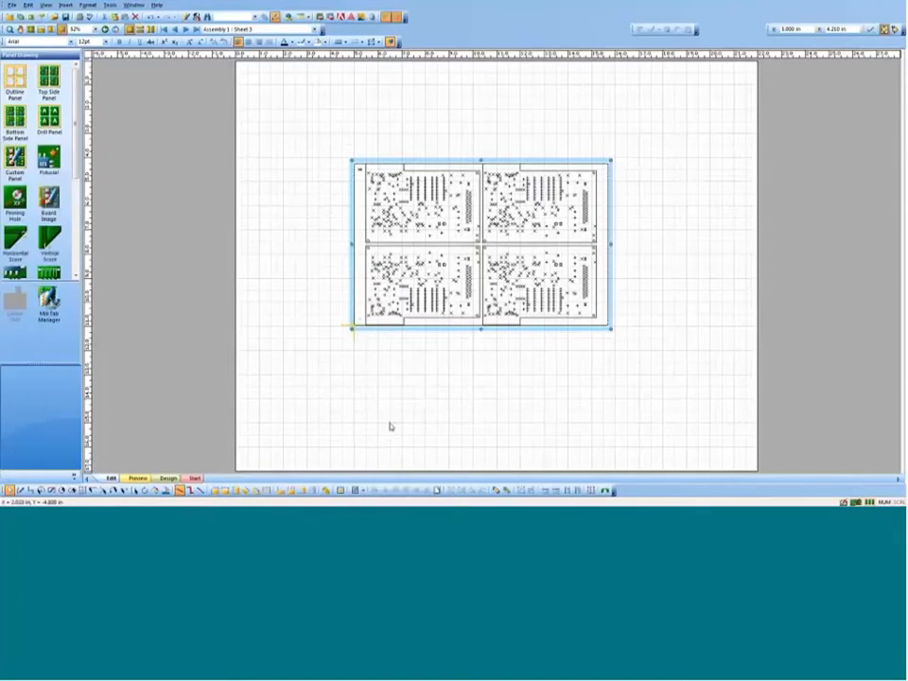
right_click(365, 284)
left_click(389, 272)
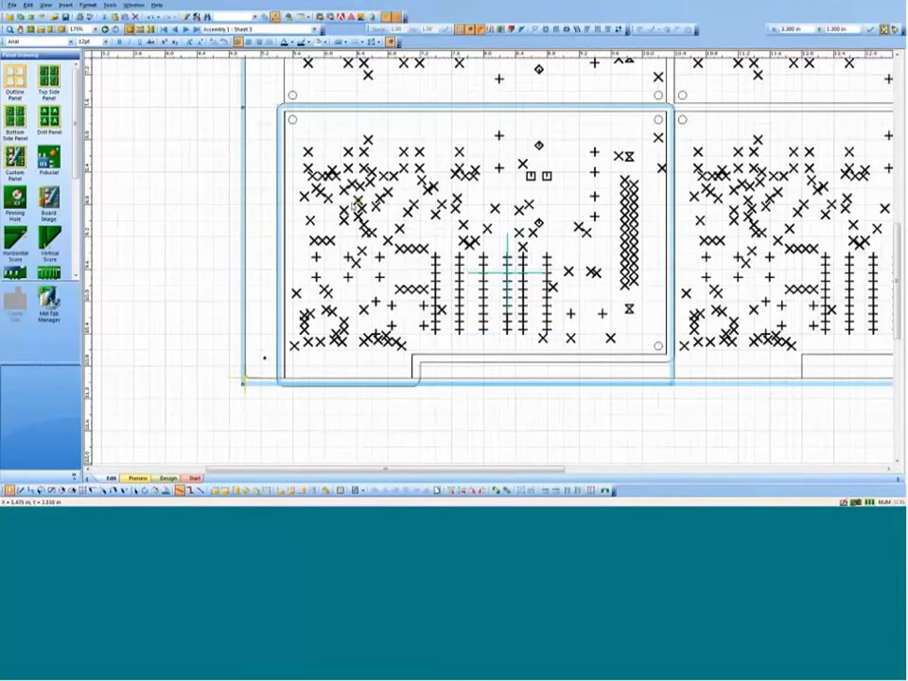
Review the available mill tab styles in the Mill Tab Manager and close it without changes
left_click_drag(75, 152, 76, 204)
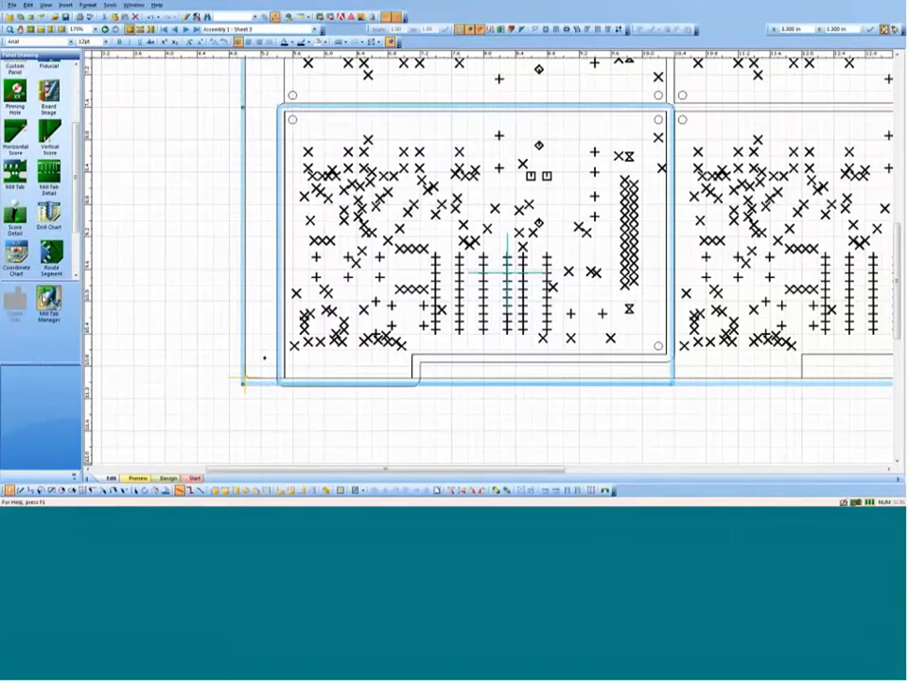
left_click(48, 301)
left_click(340, 128)
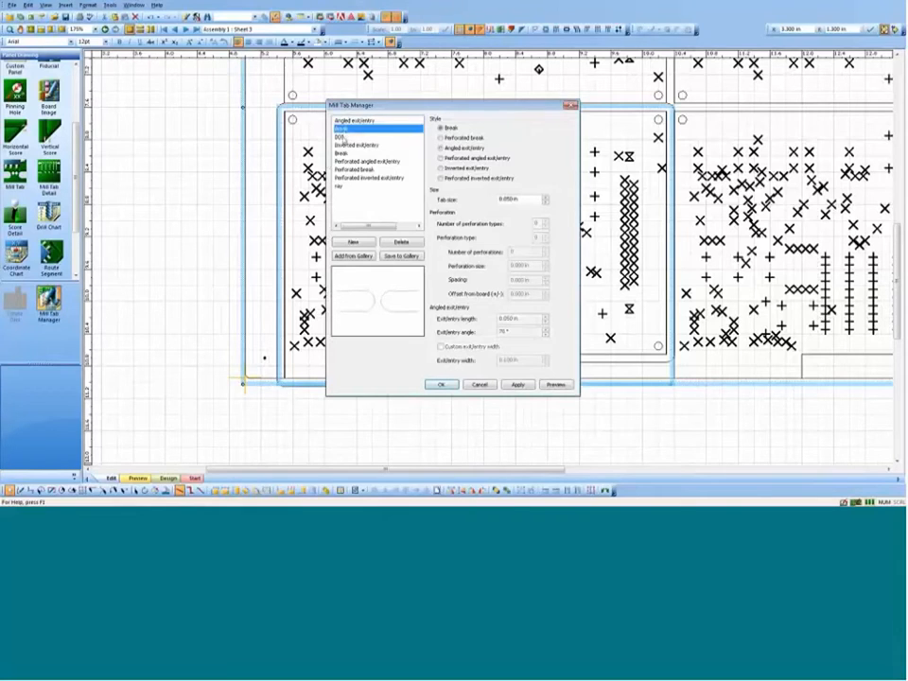
left_click(339, 137)
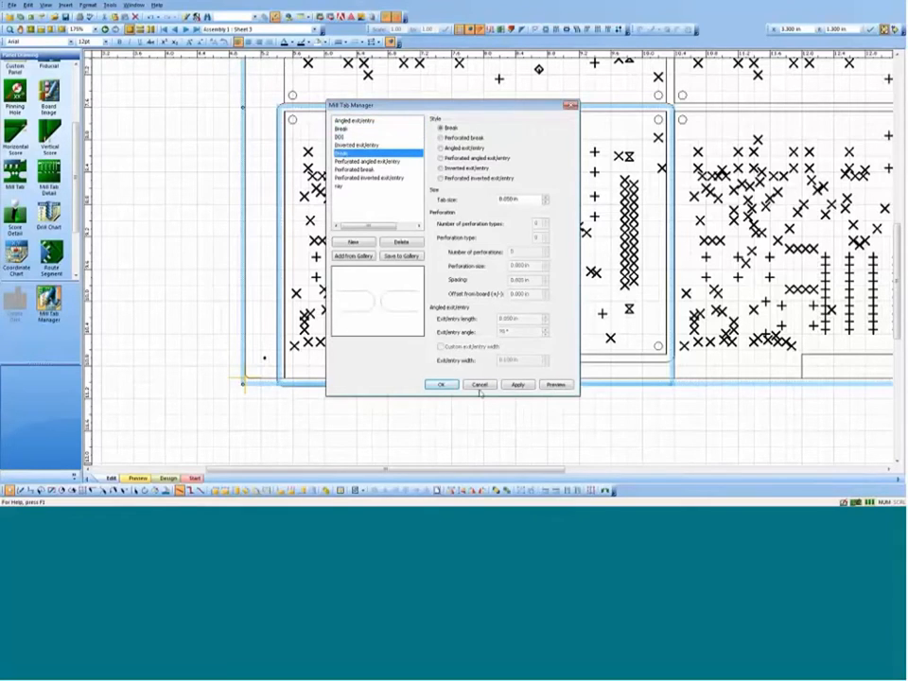
left_click(480, 385)
Place a Multi-perforated break mill tab on the bottom edge of the lower-left board's route
left_click(13, 174)
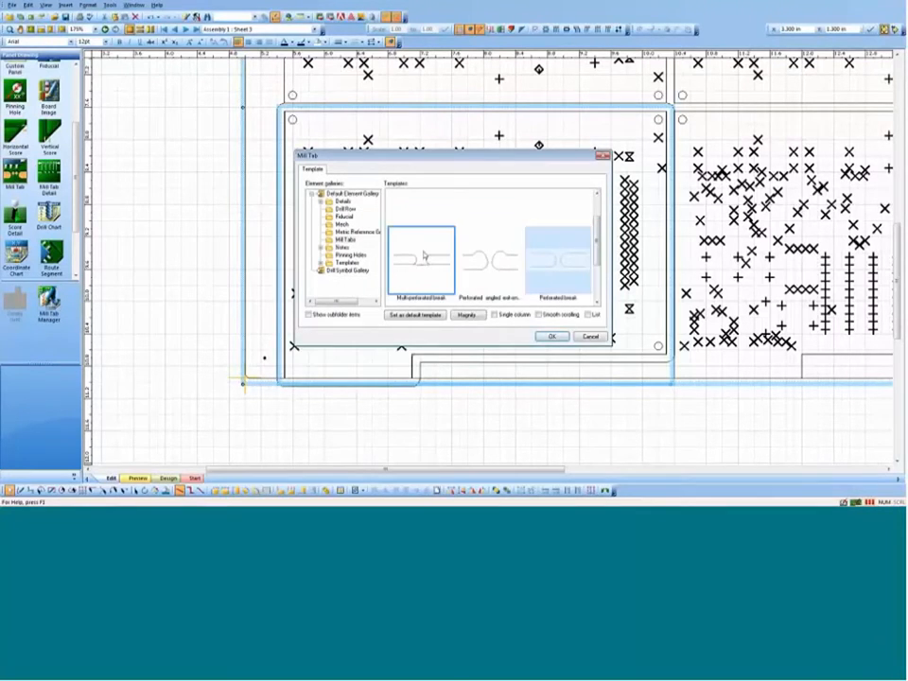
left_click(421, 260)
left_click(551, 337)
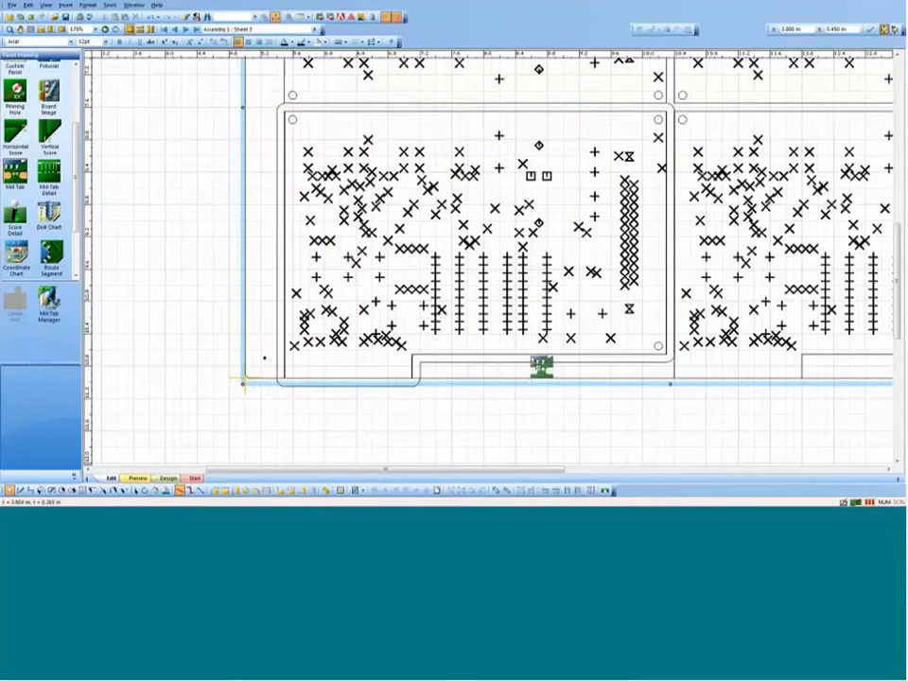
left_click(531, 358)
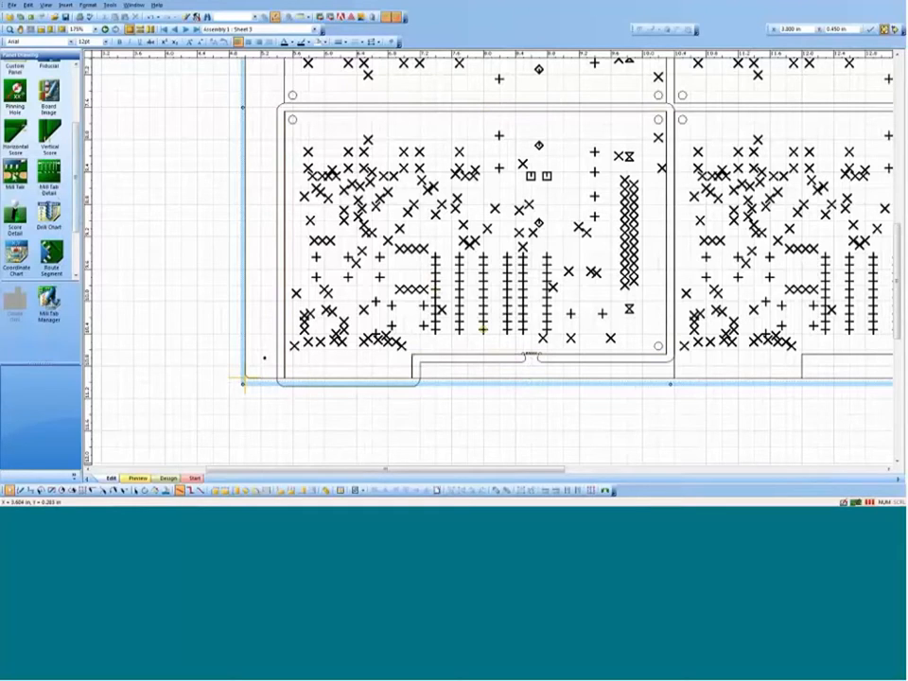
Add further mill tabs to the top, left and right edges of the same board's route
left_click_drag(13, 173, 512, 108)
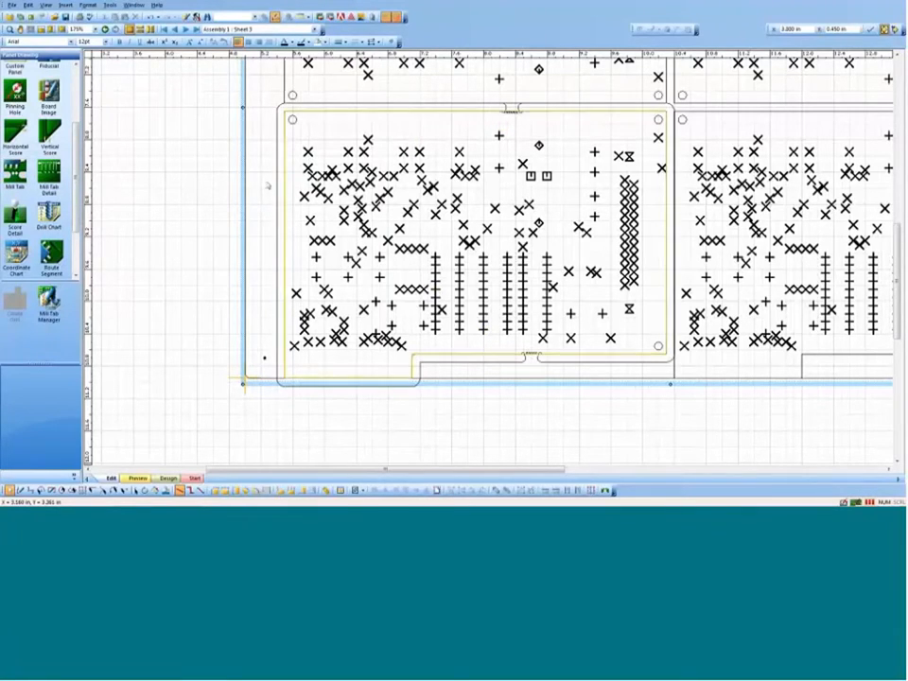
left_click_drag(15, 174, 283, 224)
left_click_drag(14, 172, 671, 224)
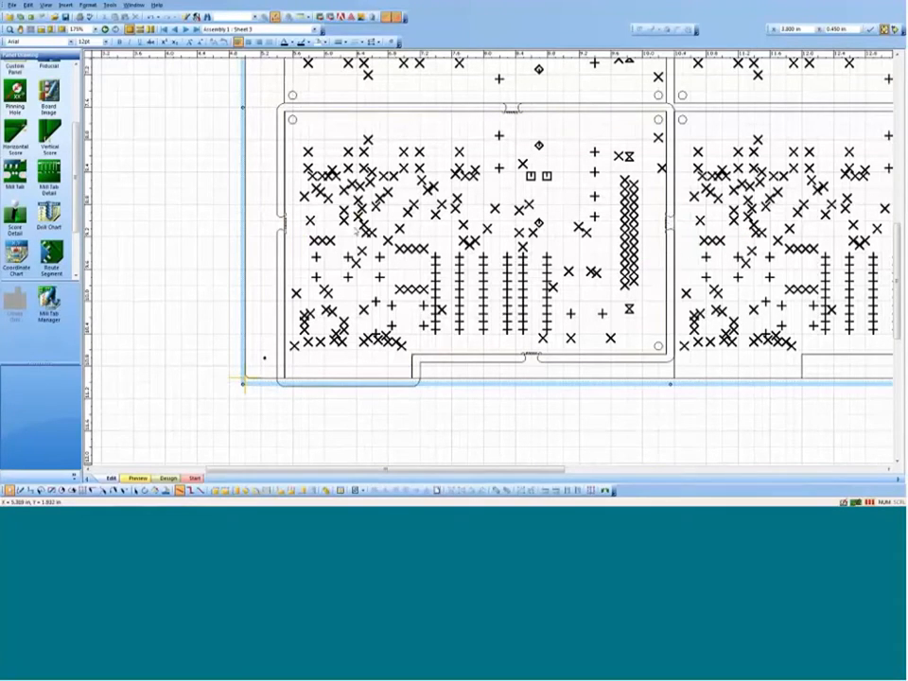
Shift the mill tab on the top edge of the lower-left board's route sideways to line up with the bottom-edge tab
left_click(280, 219)
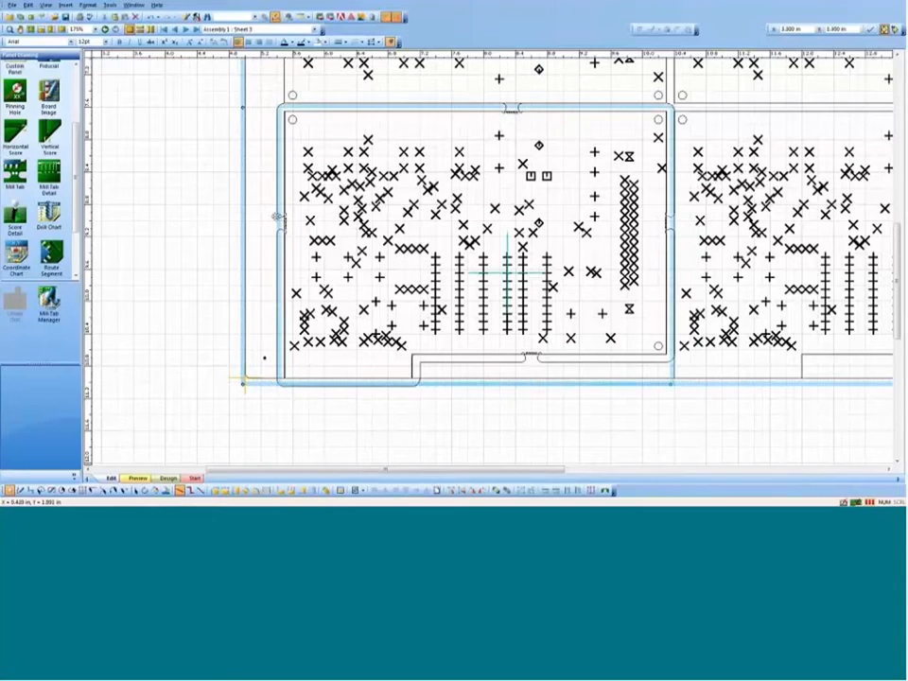
left_click(280, 223)
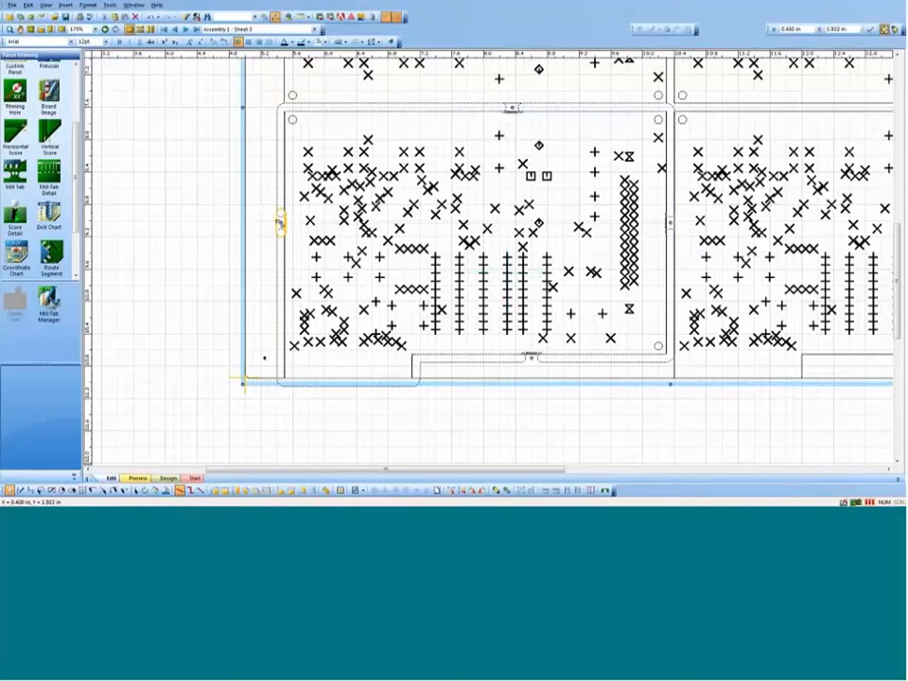
left_click(512, 108)
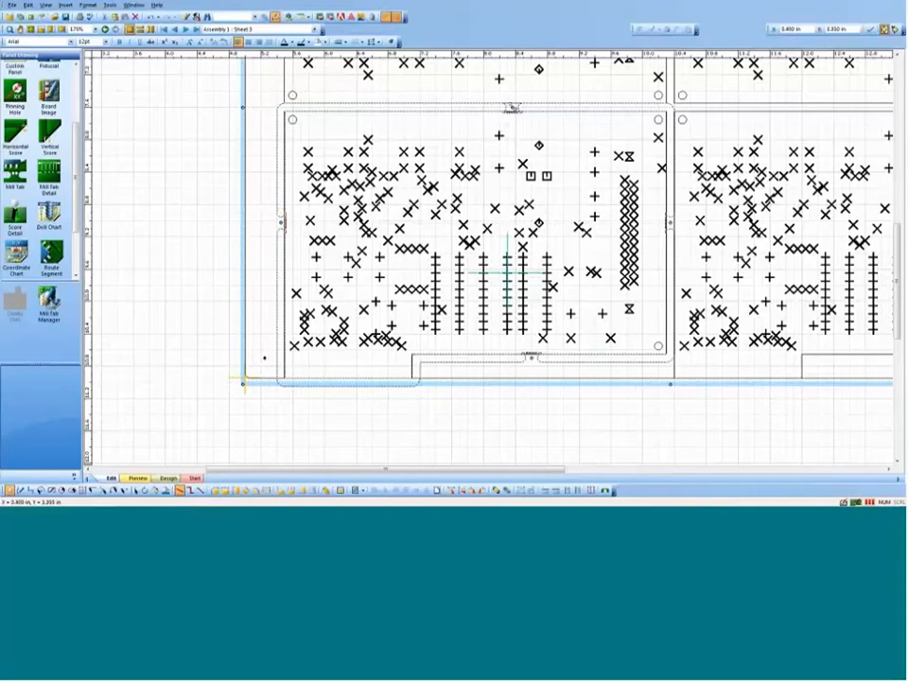
left_click_drag(513, 108, 545, 107)
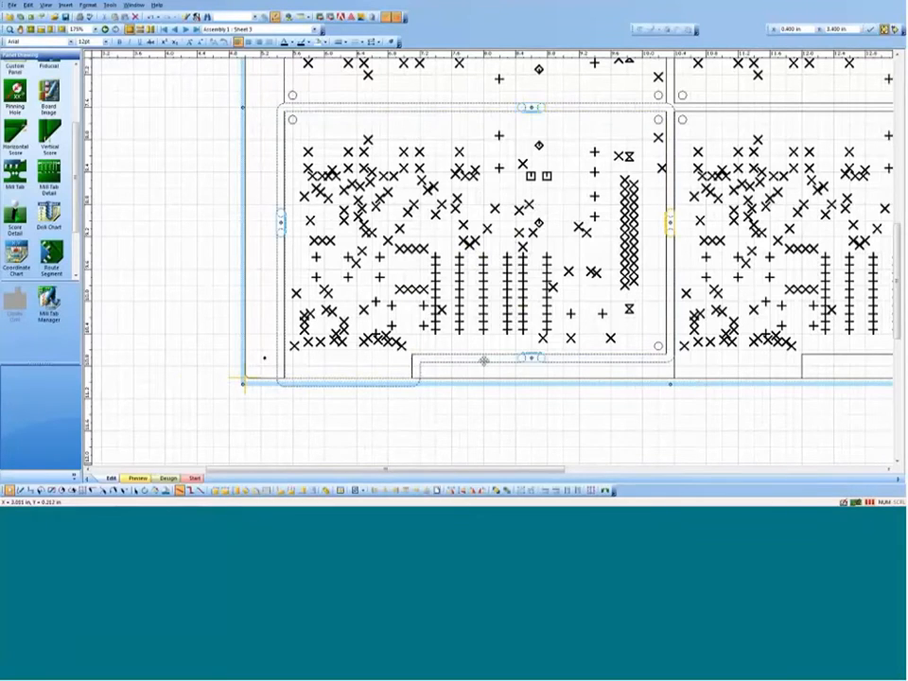
Copy the route parameters of the lower-left board and apply them to all boards in the panel
right_click(486, 108)
left_click(521, 344)
right_click(421, 65)
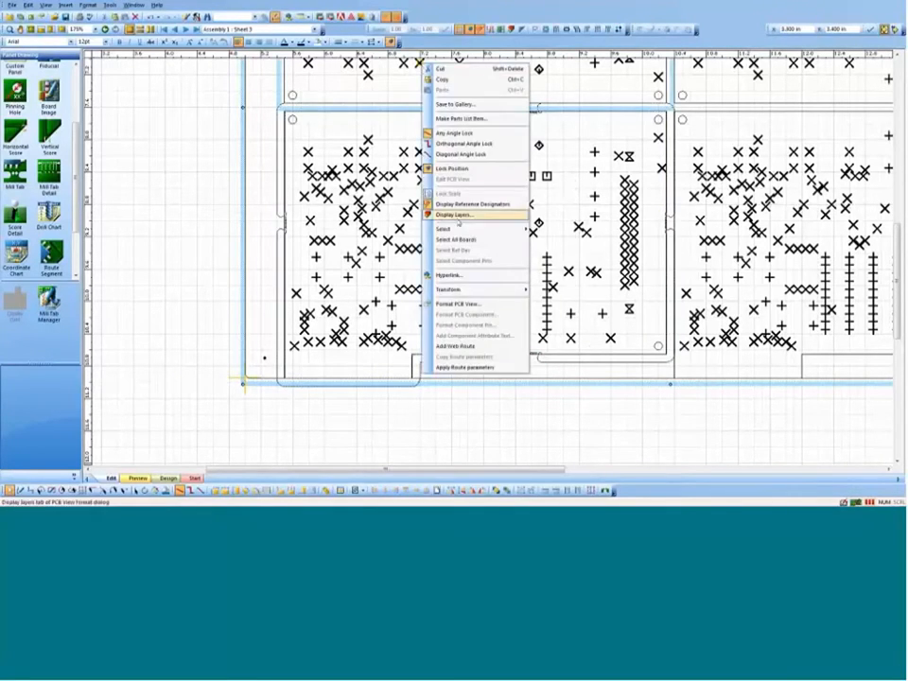
left_click(454, 227)
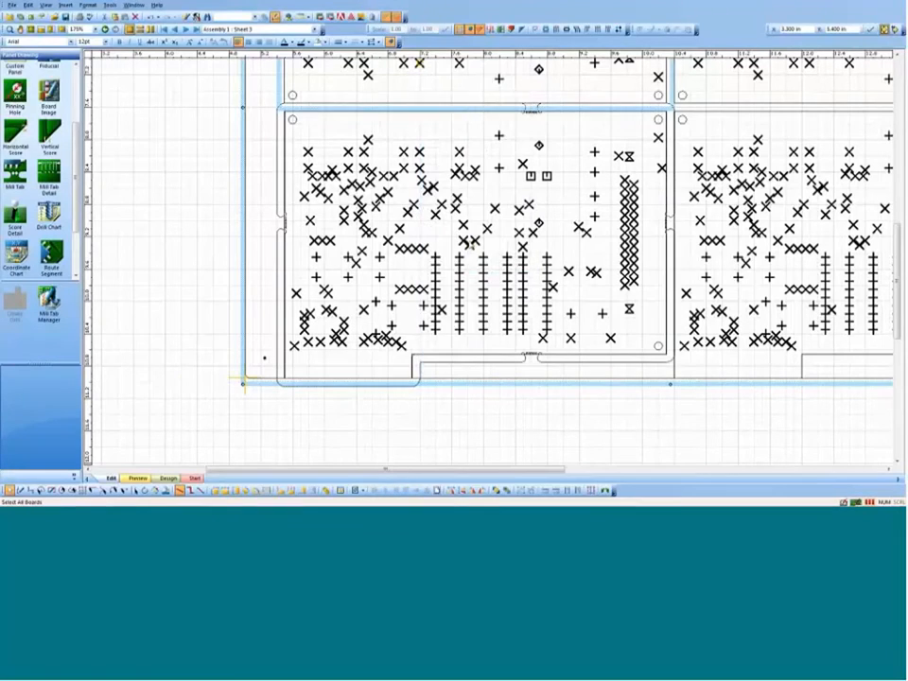
right_click(421, 64)
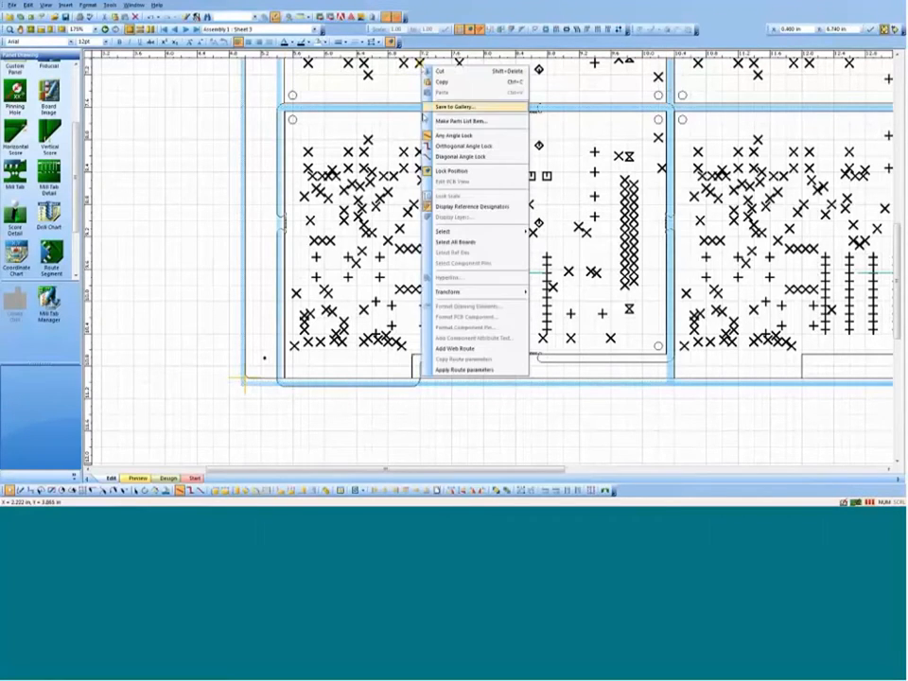
left_click(465, 369)
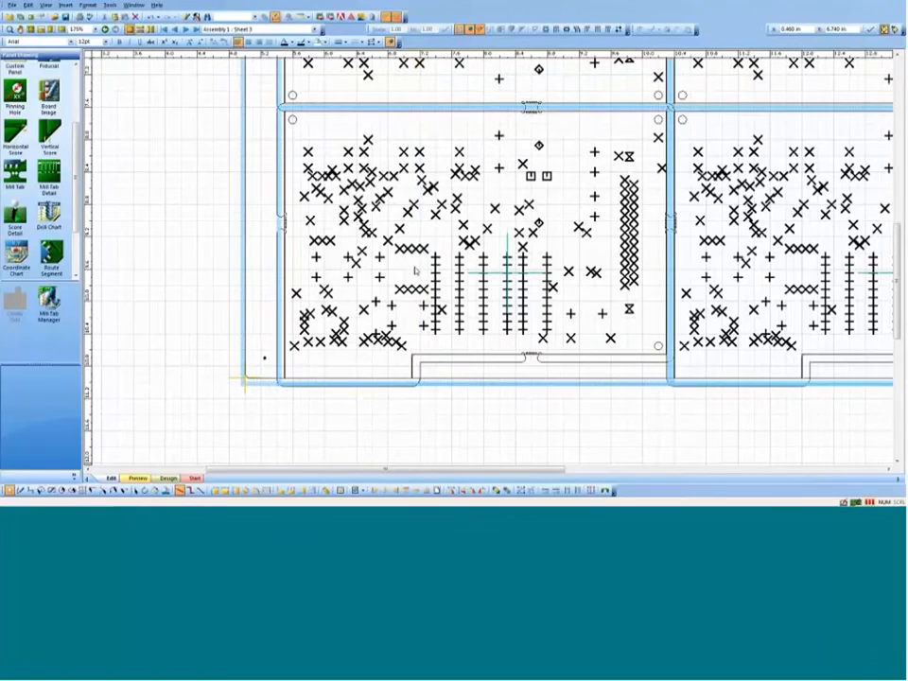
Merge the overlapping web routes of the whole panel
right_click(250, 214)
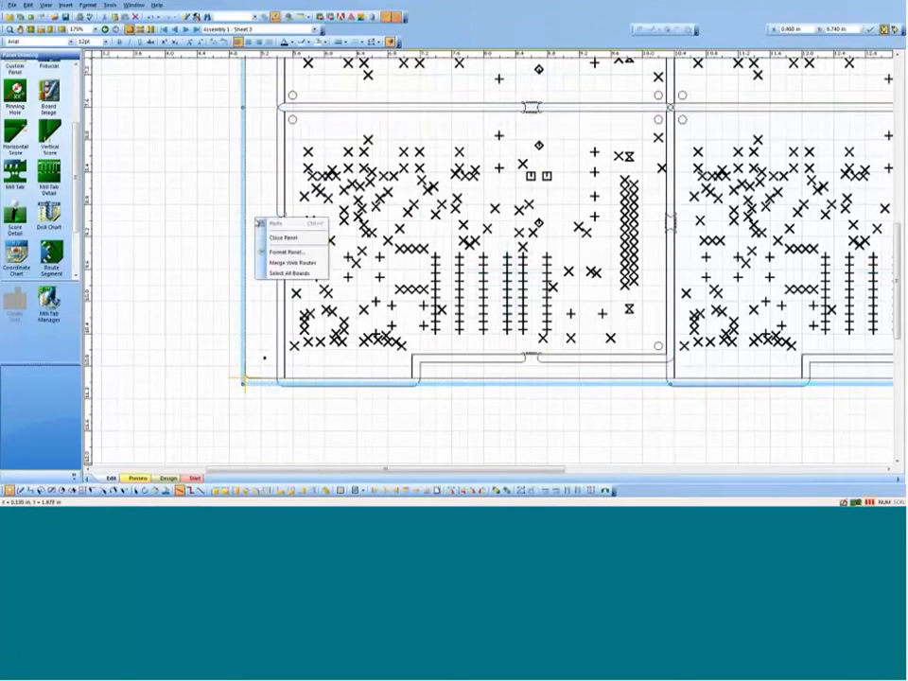
left_click(276, 263)
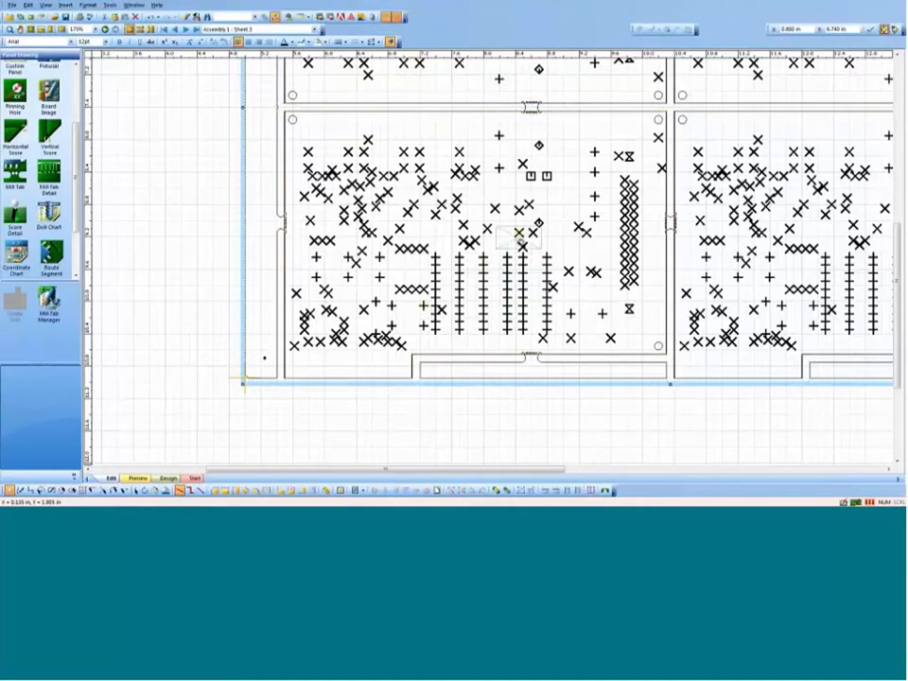
scroll(522, 237, "down", 2)
scroll(535, 233, "up", 3)
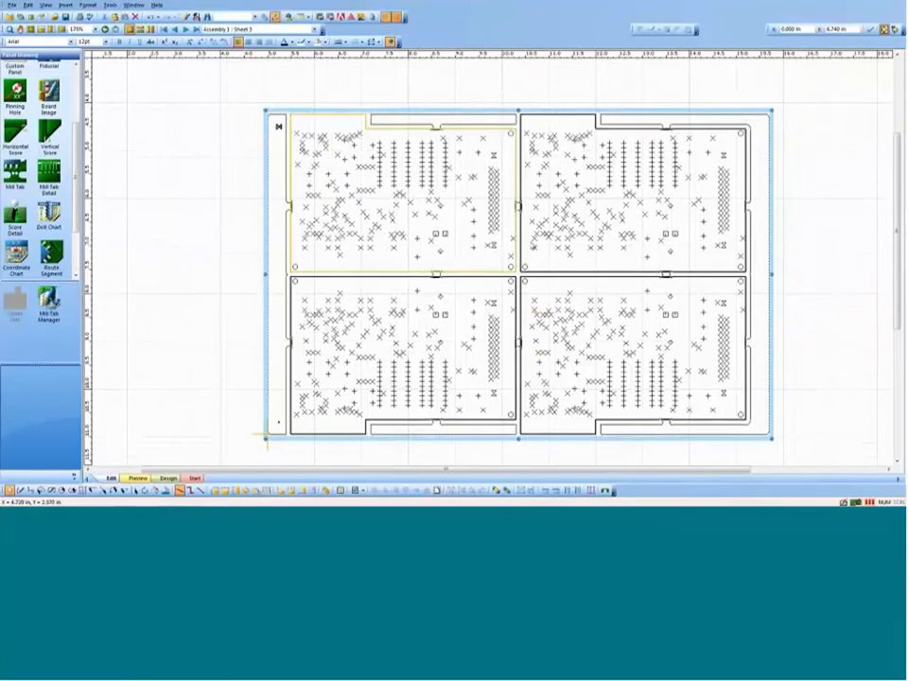
scroll(424, 253, "down", 1)
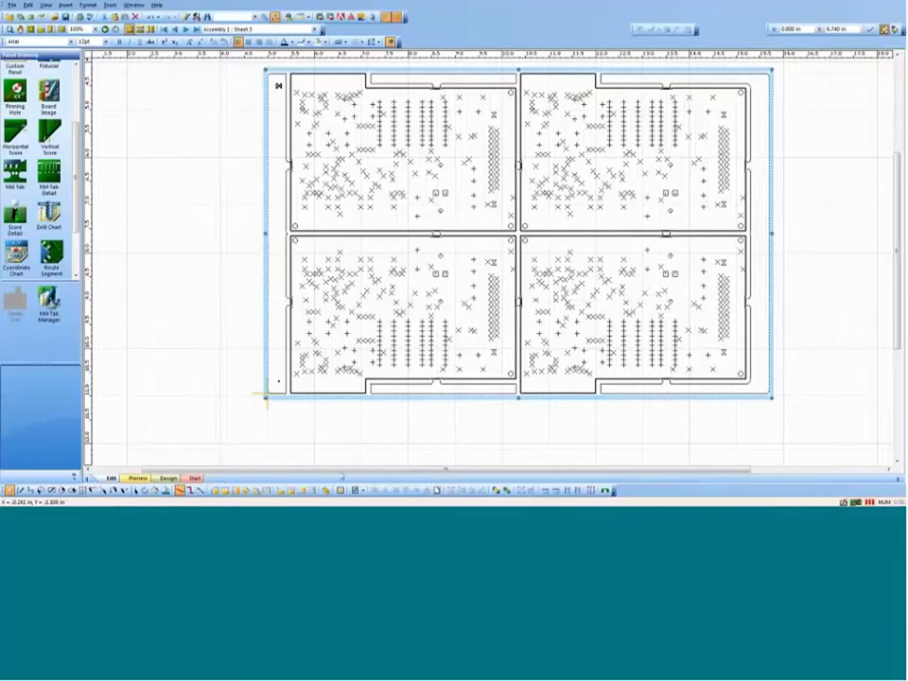
Add ordinate dimensions below the panel from the lower-left board's left edge to its bottom-edge mill tab
left_click(279, 491)
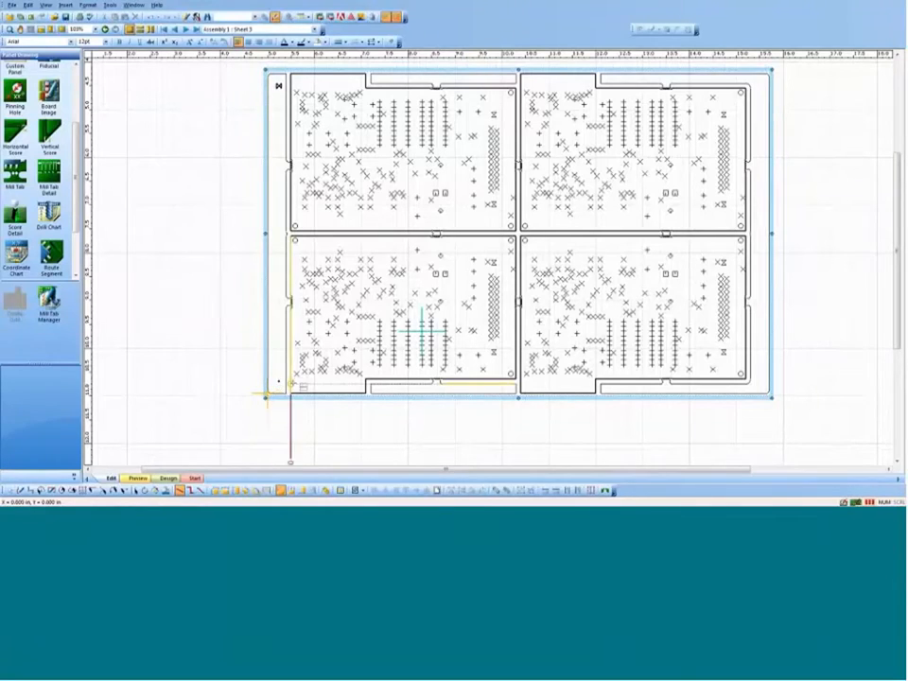
left_click(290, 388)
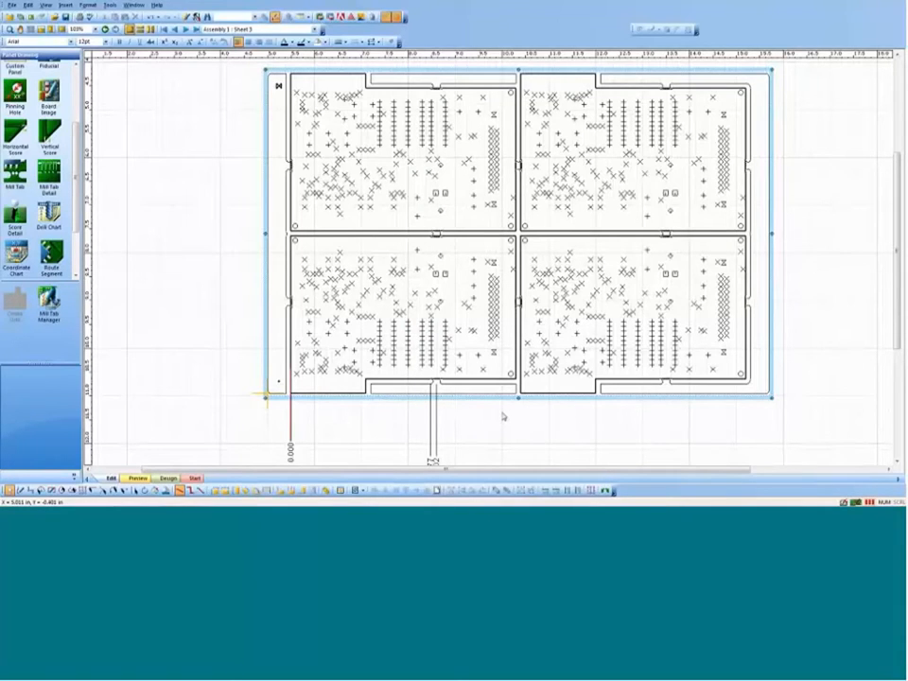
scroll(503, 416, "down", 1)
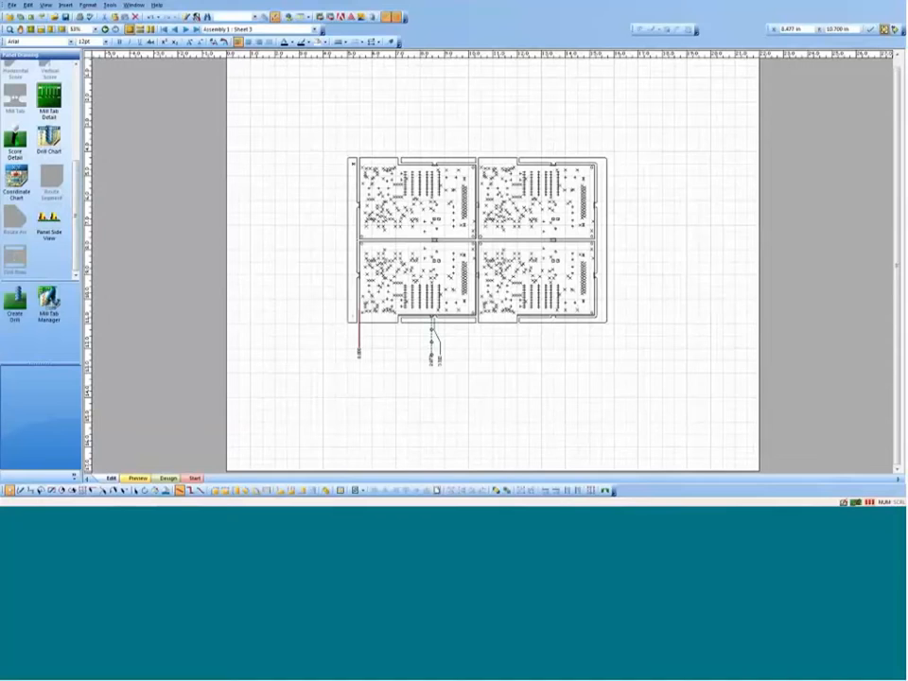
Place a 1:1 mill tab detail of the Multi-perforated break tab beside the panel, with a web route width of 0.100 in
left_click_drag(49, 97, 640, 214)
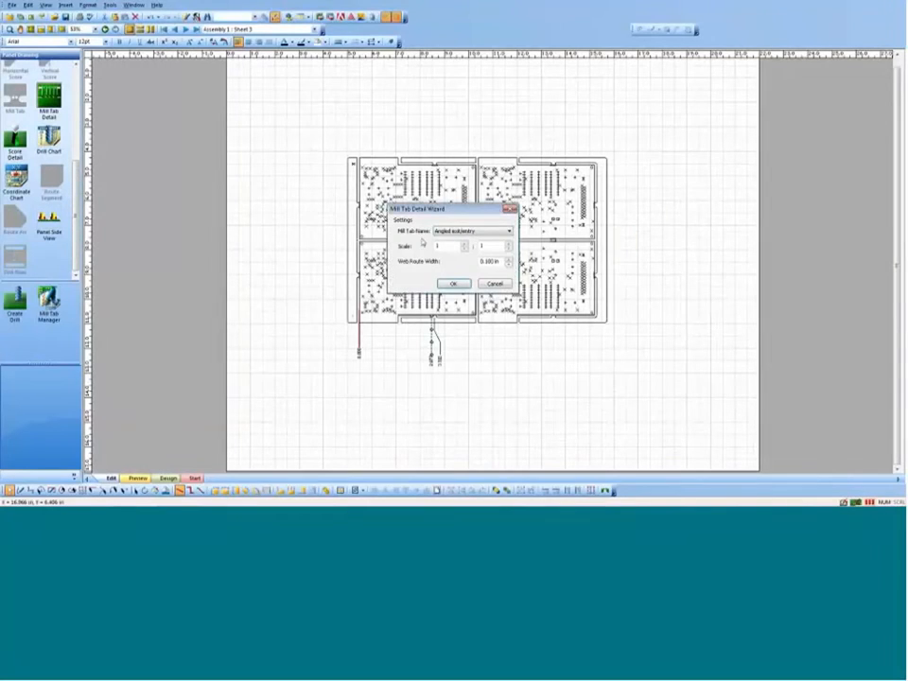
left_click(501, 231)
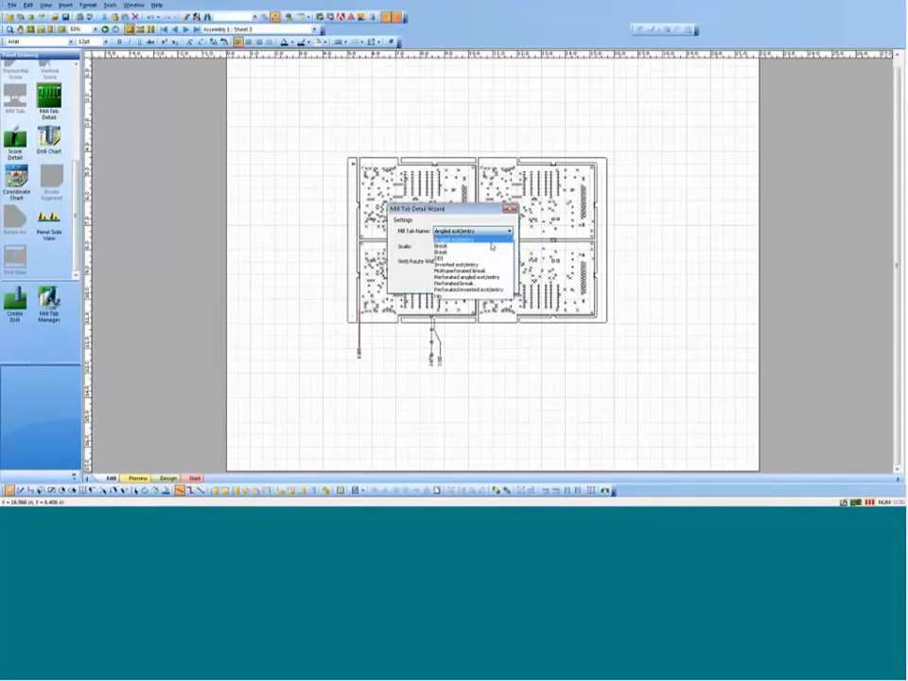
left_click(463, 270)
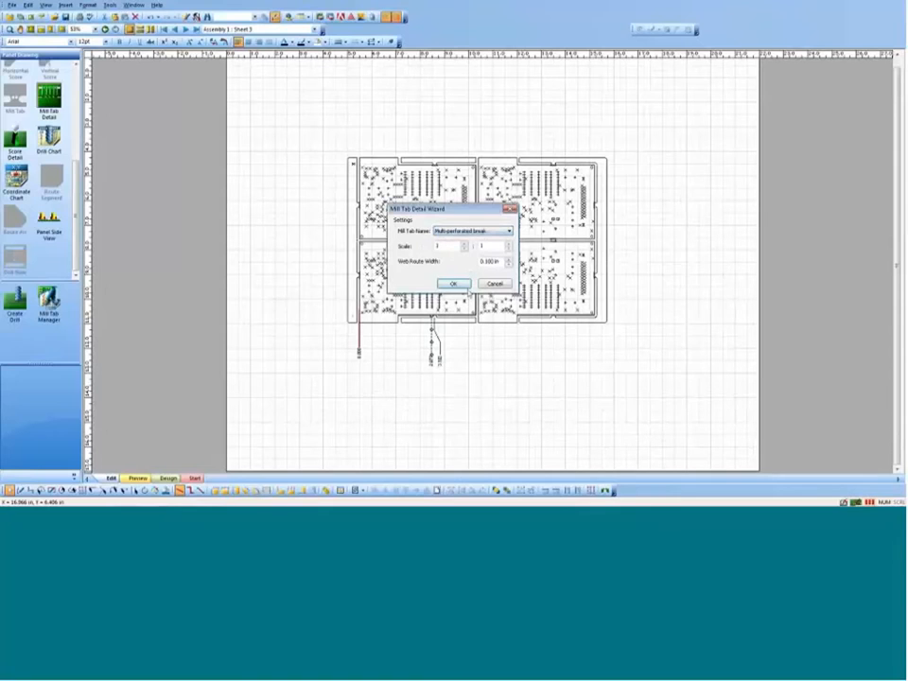
left_click(456, 284)
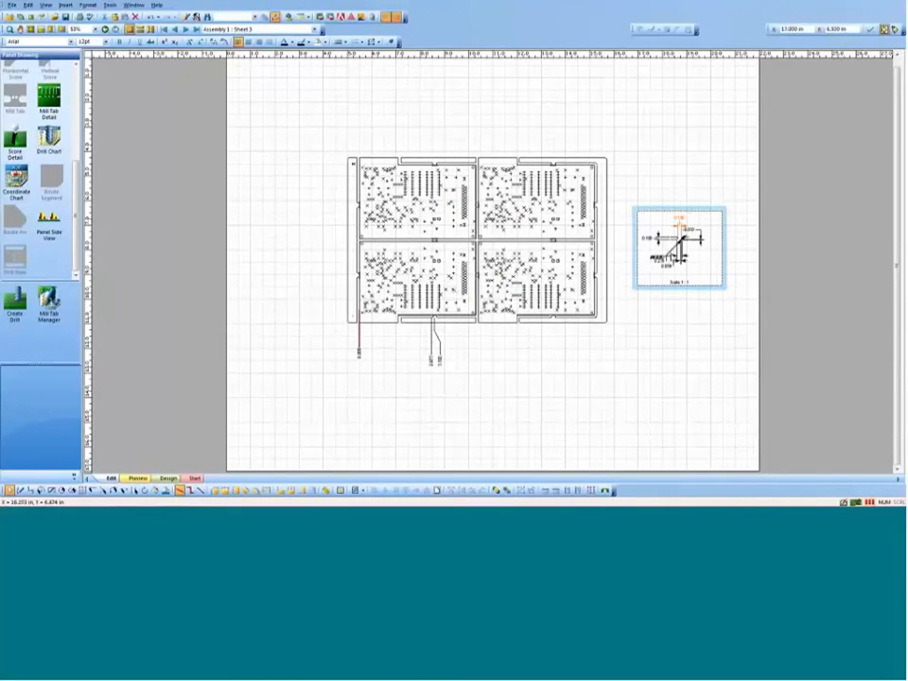
scroll(111, 171, "up", 1)
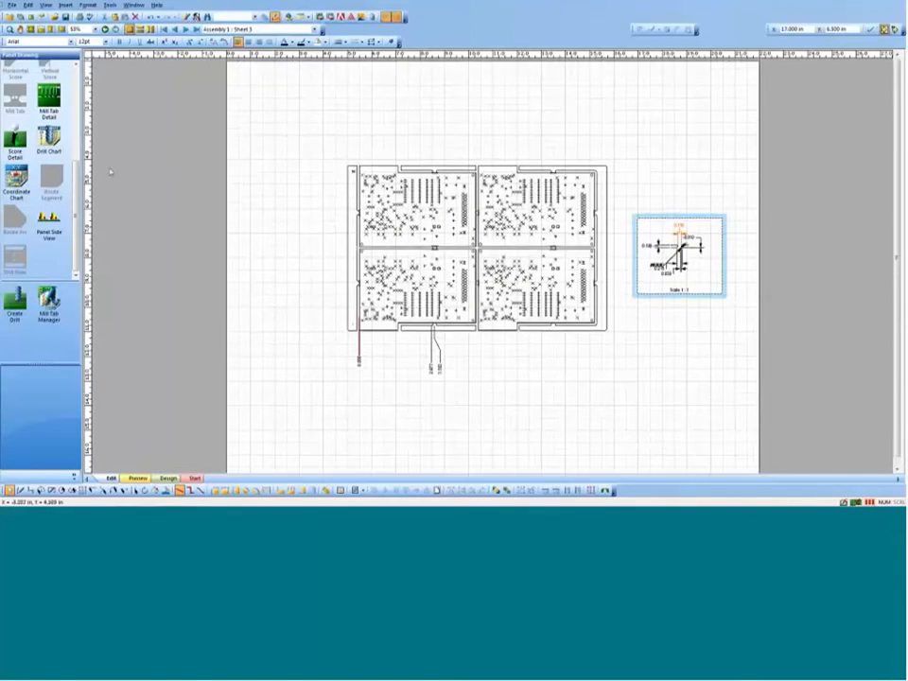
Insert a drill chart for the panel on Sheet 3 and move it to the sheet's upper-right area
left_click_drag(49, 139, 428, 119)
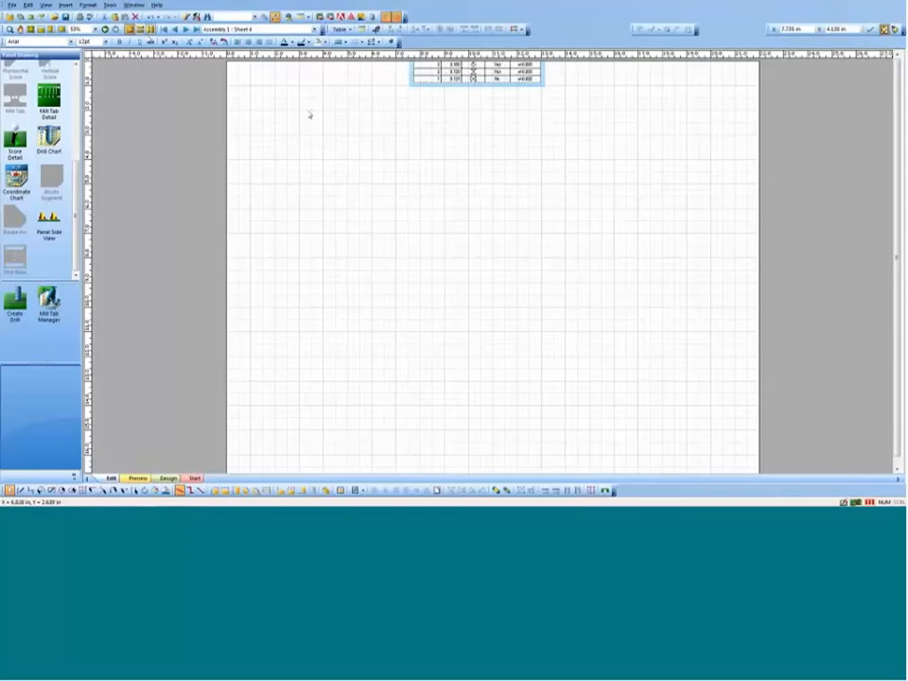
left_click(175, 30)
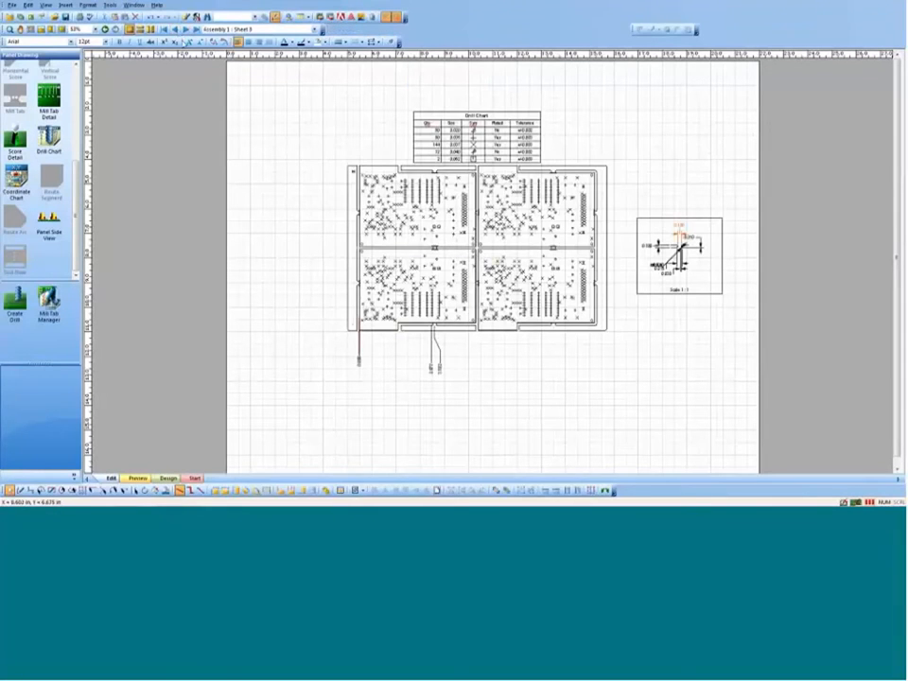
left_click(505, 113)
left_click_drag(505, 111, 685, 76)
left_click(517, 163)
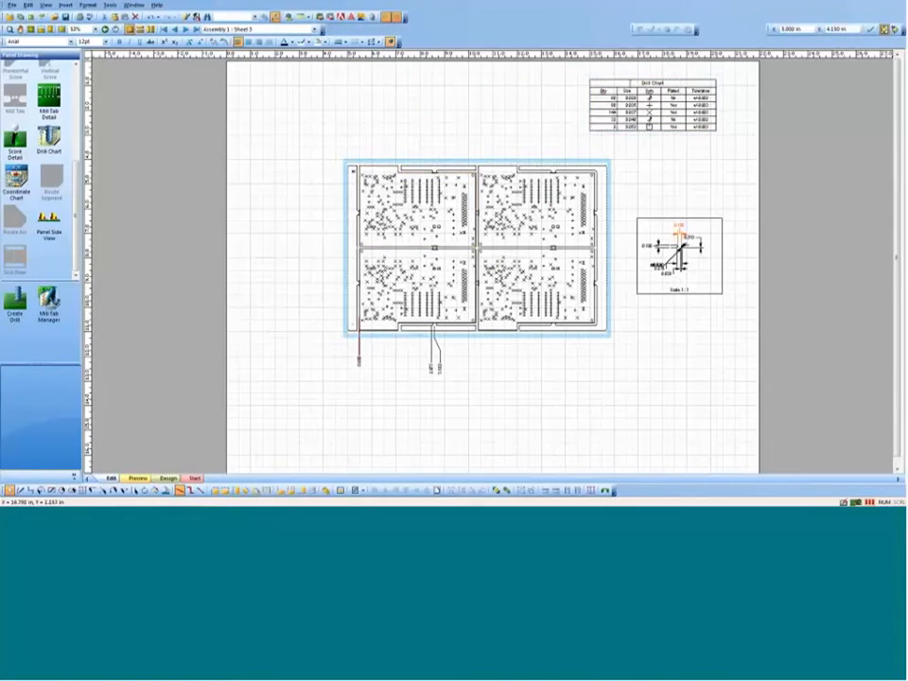
Exclude CAD drills from the drill chart's data source, keeping pinning hole and mill tab drills
left_click(630, 81)
right_click(631, 80)
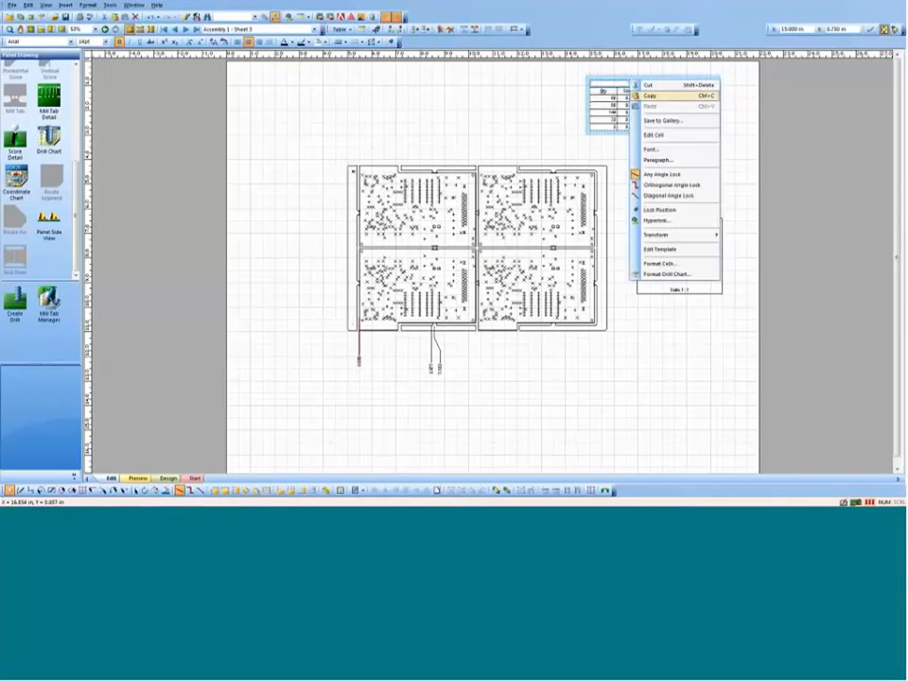
left_click(685, 272)
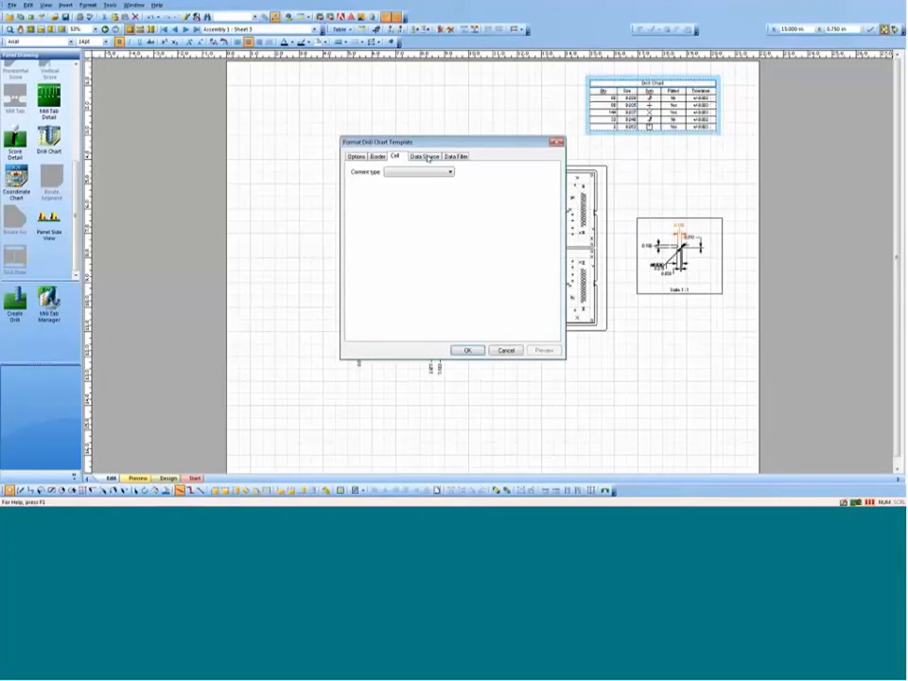
left_click(425, 157)
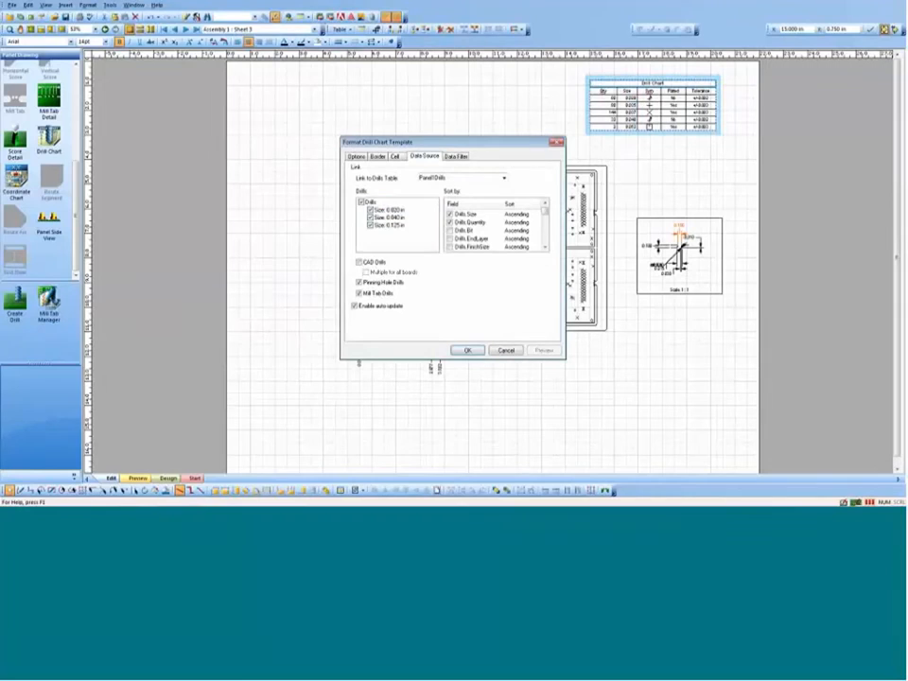
left_click(465, 350)
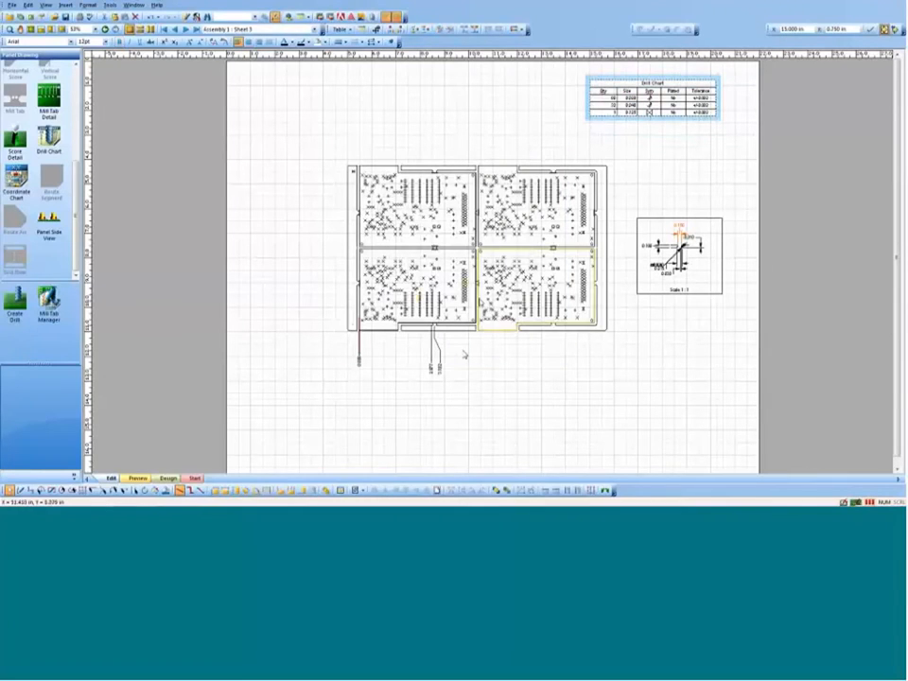